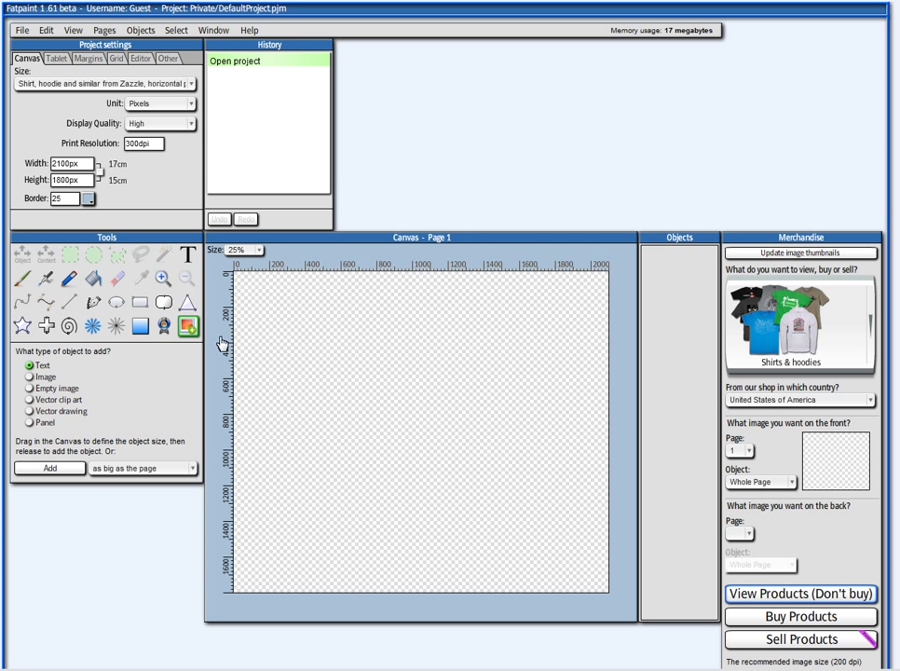
- Add bold 'Peace and harmony' text near the top-left, fit its box, and colour it tomato red (FF6347)
{"action": "left_click_drag", "start_coordinate": [250, 282], "coordinate": [593, 424]}
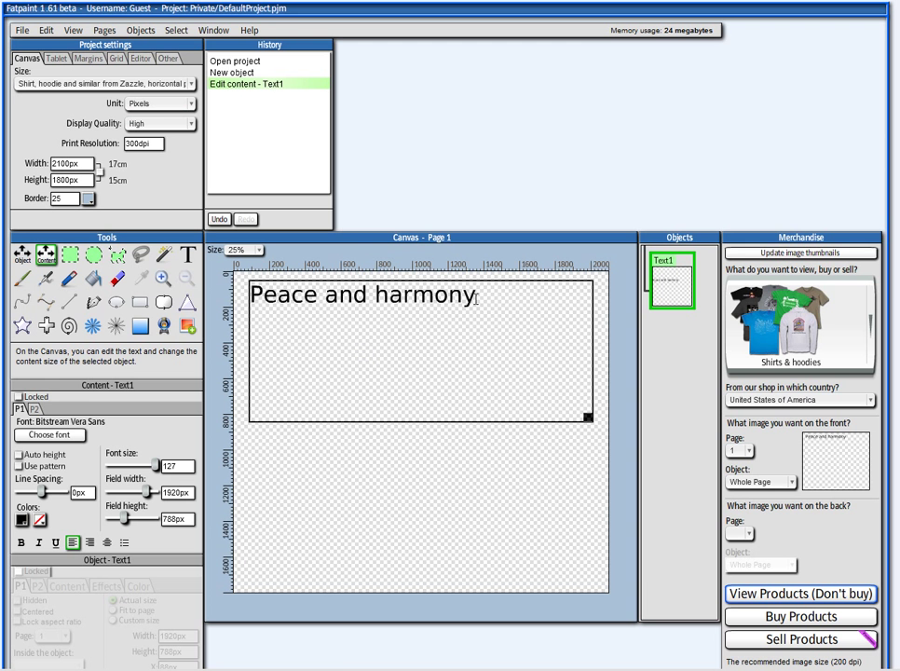
{"action": "left_click_drag", "start_coordinate": [477, 298], "coordinate": [242, 295]}
{"action": "left_click", "coordinate": [20, 541]}
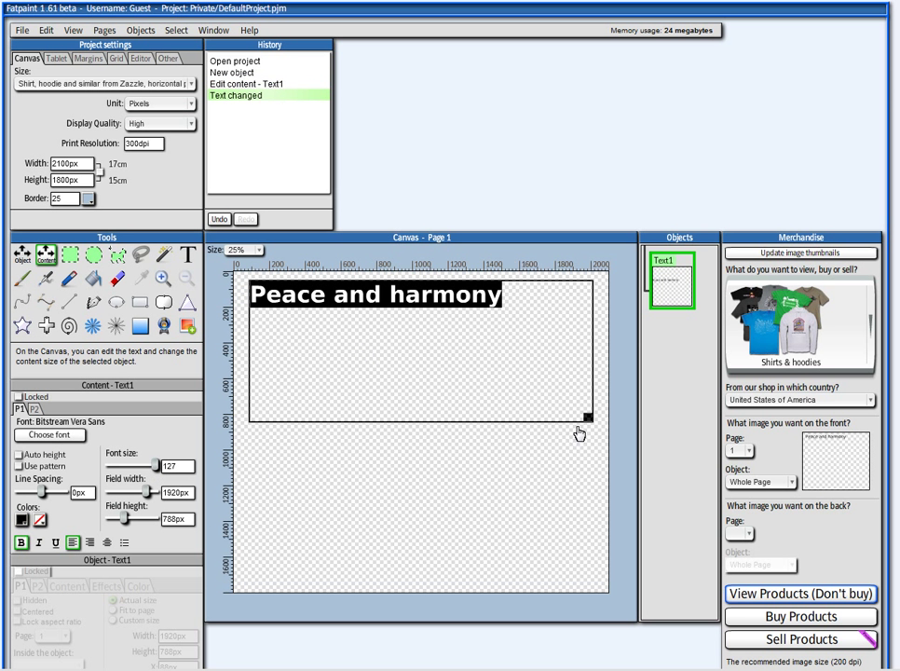
{"action": "left_click_drag", "start_coordinate": [588, 417], "coordinate": [503, 313]}
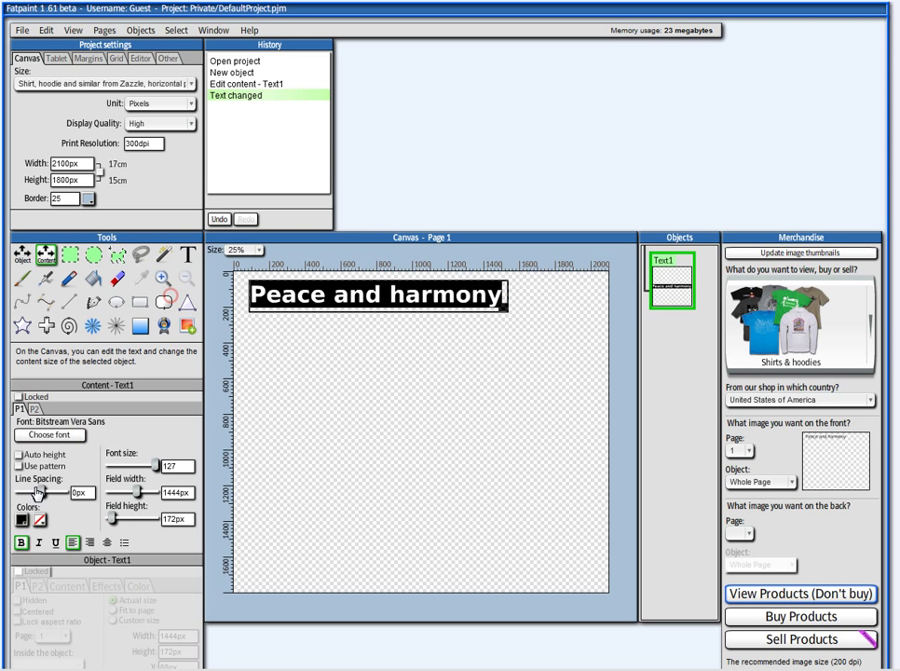
{"action": "left_click", "coordinate": [25, 520]}
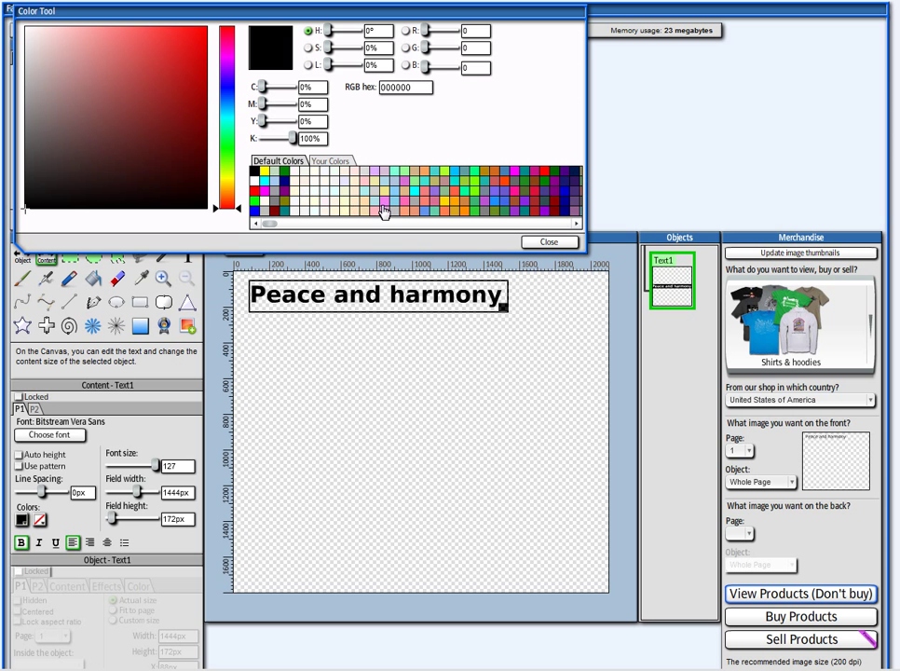
{"action": "left_click", "coordinate": [460, 199]}
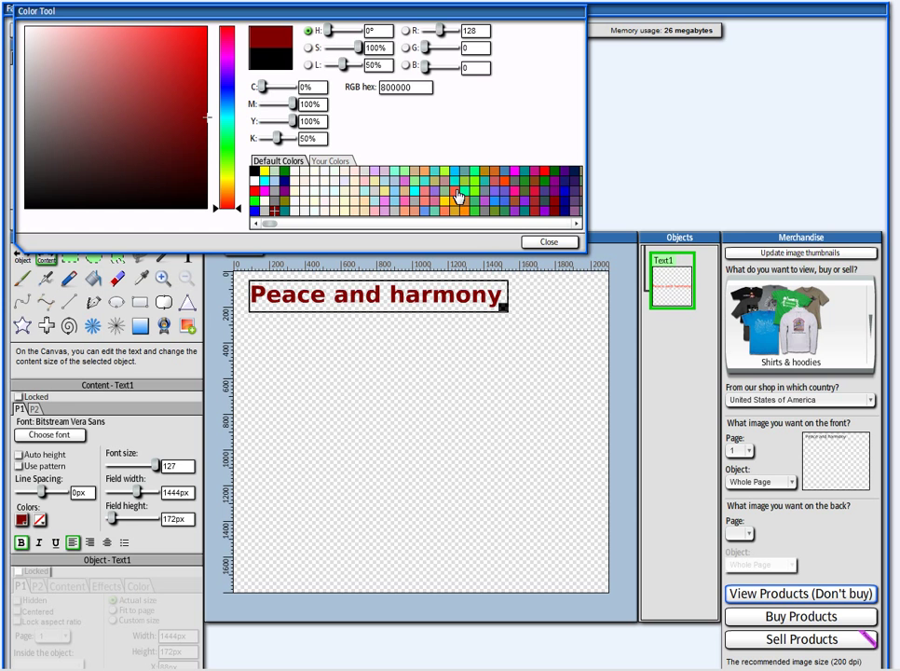
{"action": "left_click", "coordinate": [549, 241]}
- Enlarge and lower the text, then wrap it onto two centre-aligned lines
{"action": "left_click", "coordinate": [21, 254]}
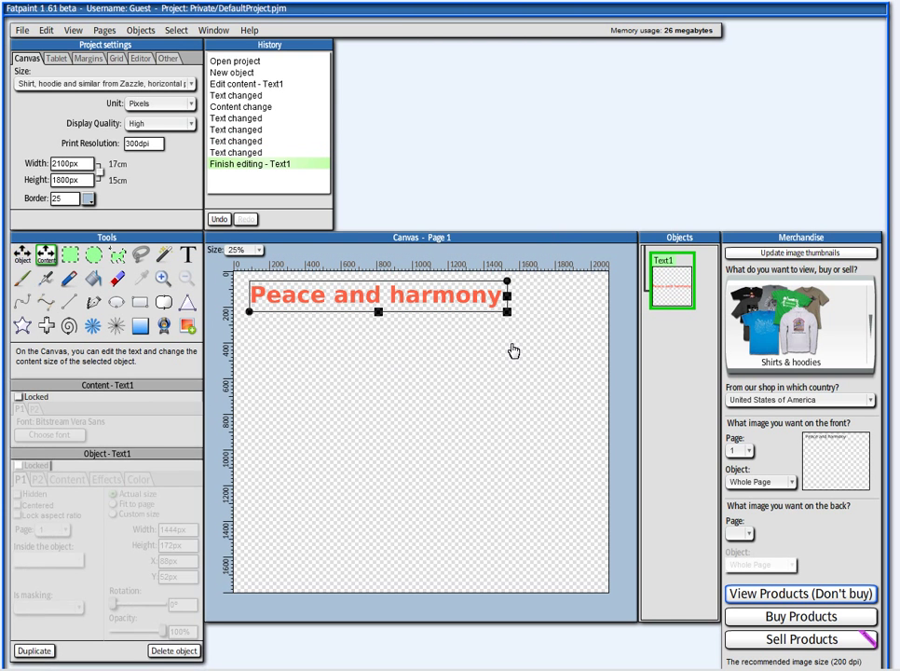
{"action": "left_click_drag", "start_coordinate": [509, 320], "coordinate": [602, 361]}
{"action": "left_click_drag", "start_coordinate": [476, 345], "coordinate": [479, 365]}
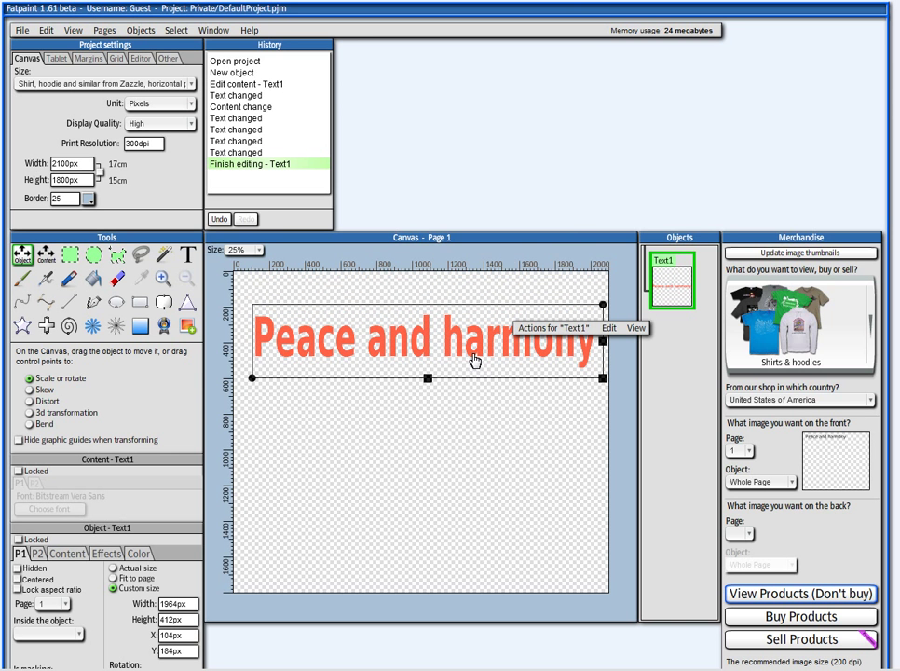
{"action": "left_click", "coordinate": [47, 259]}
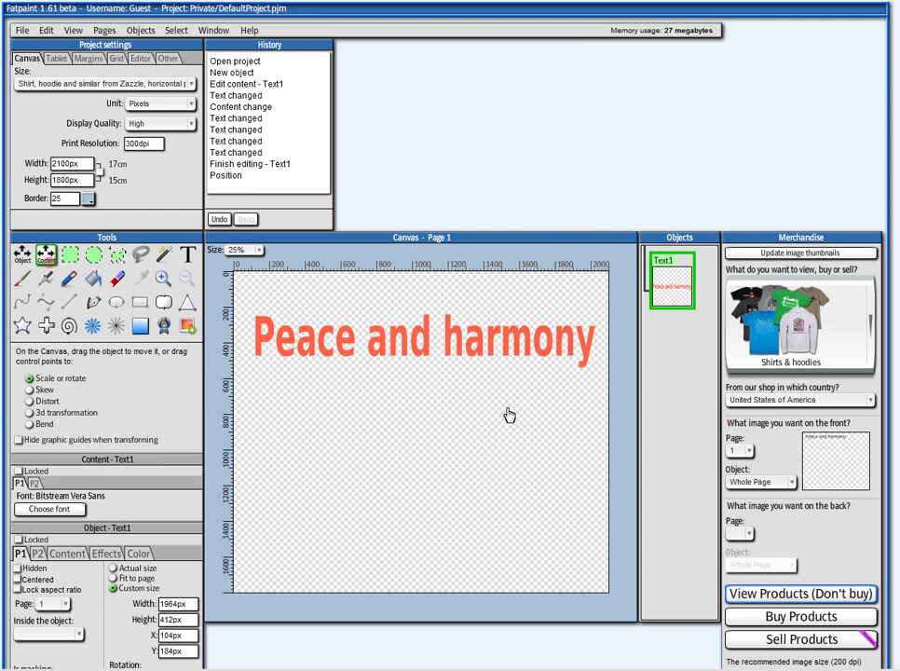
{"action": "left_click_drag", "start_coordinate": [597, 375], "coordinate": [504, 454]}
{"action": "left_click", "coordinate": [425, 416]}
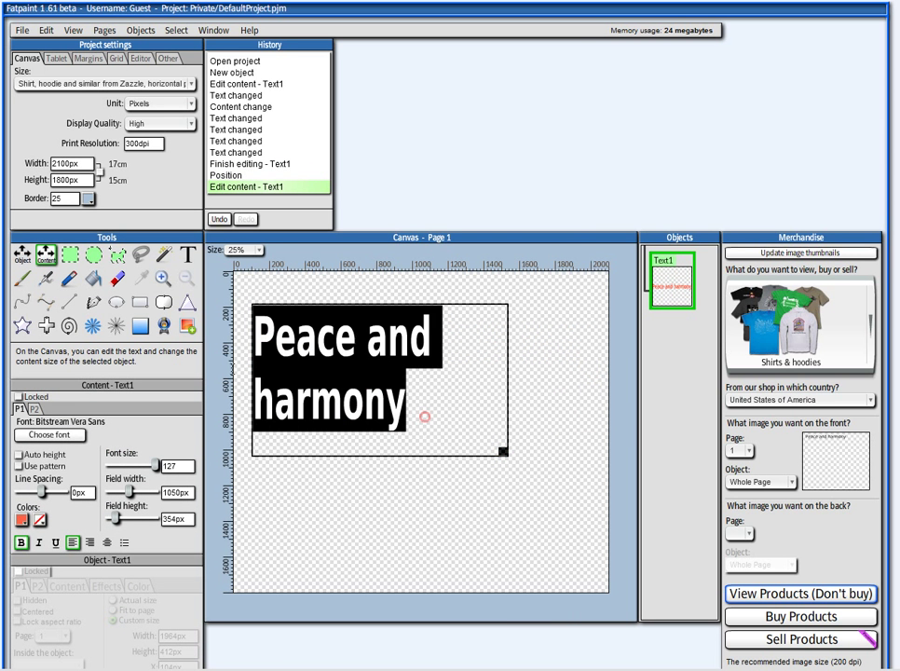
{"action": "left_click", "coordinate": [108, 543]}
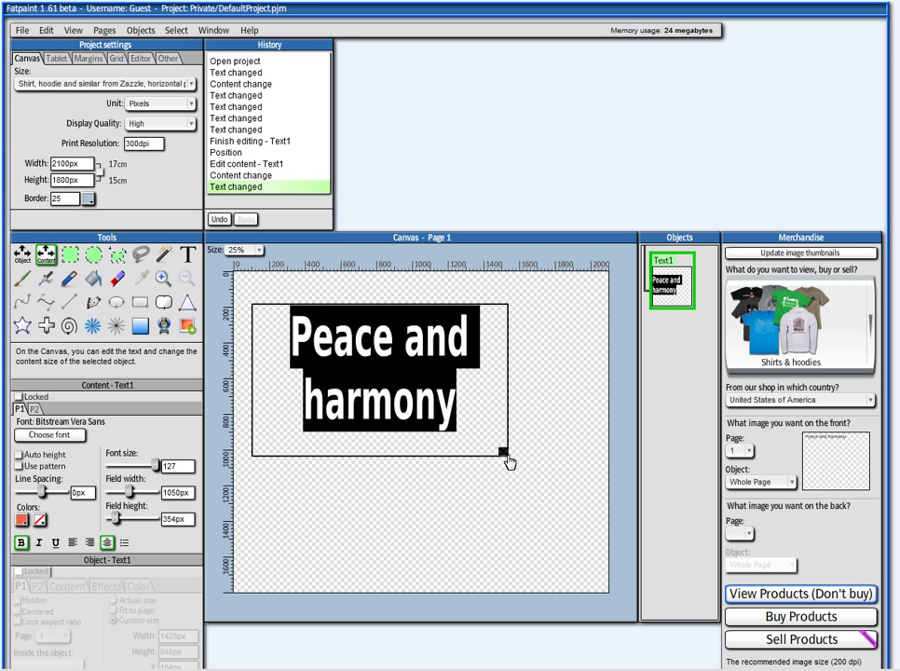
{"action": "left_click_drag", "start_coordinate": [507, 459], "coordinate": [446, 433]}
- Shrink 'and' to size 81 and enlarge the text object to 1828×1060px at 92,268
{"action": "left_click_drag", "start_coordinate": [441, 351], "coordinate": [375, 343]}
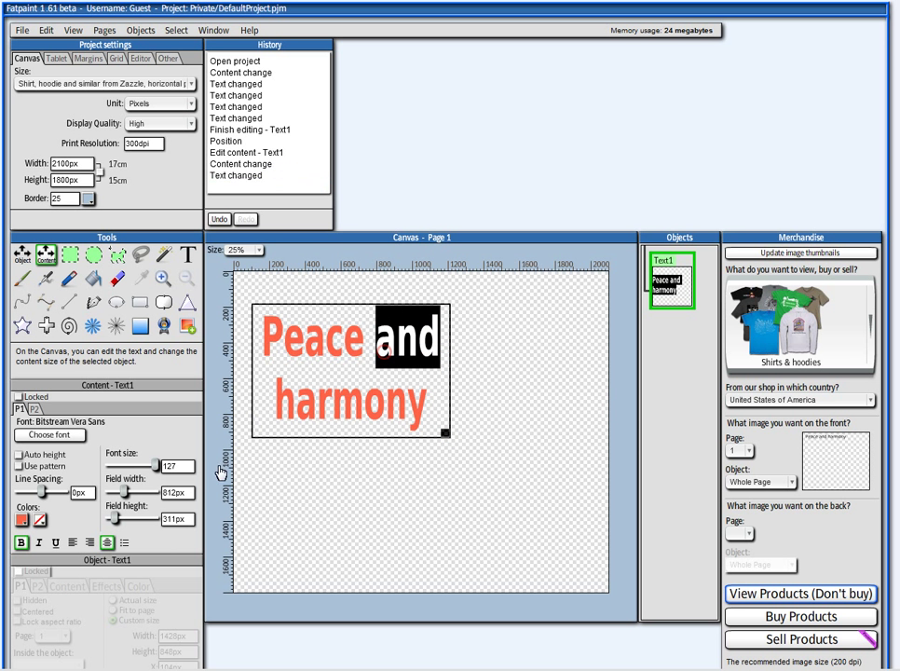
{"action": "left_click_drag", "start_coordinate": [157, 473], "coordinate": [139, 476]}
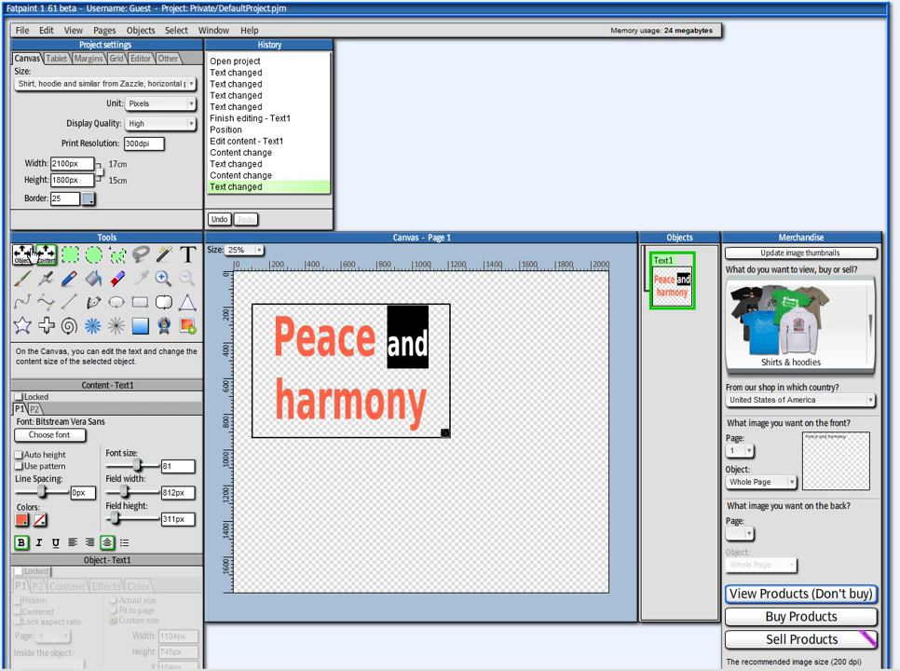
{"action": "left_click", "coordinate": [21, 254]}
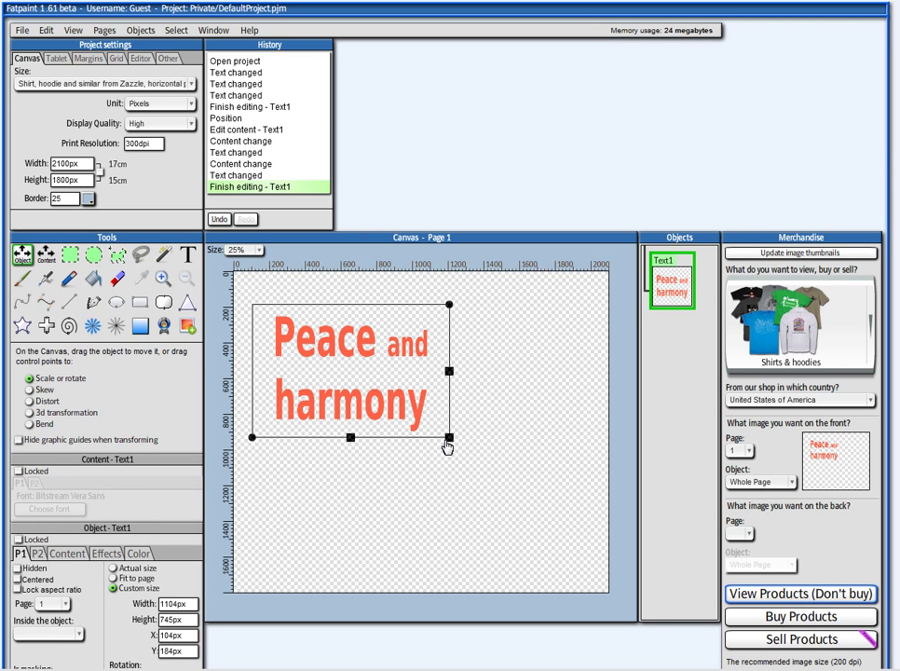
{"action": "left_click_drag", "start_coordinate": [449, 438], "coordinate": [579, 494]}
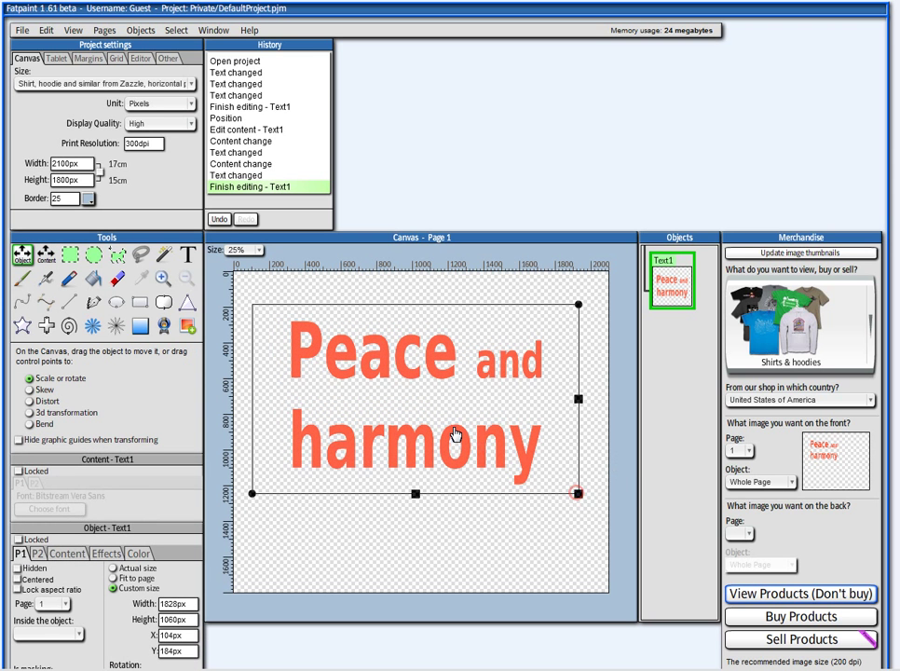
{"action": "left_click_drag", "start_coordinate": [455, 434], "coordinate": [452, 451]}
- Add a Shadow effect with Blur 19 to the text and enlarge it slightly
{"action": "scroll", "coordinate": [427, 489], "scroll_direction": "down", "scroll_amount": 3}
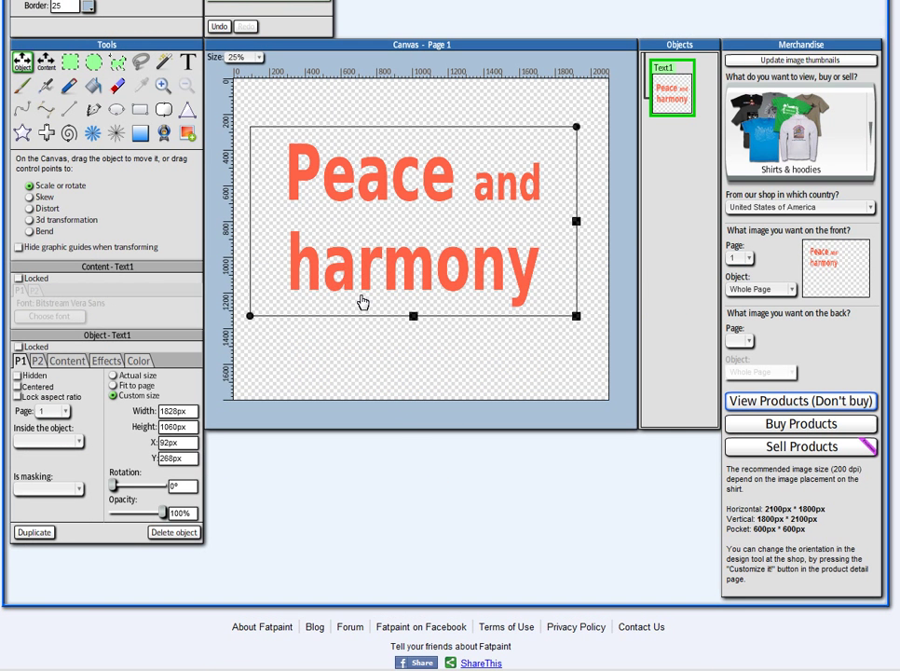
{"action": "left_click", "coordinate": [104, 365]}
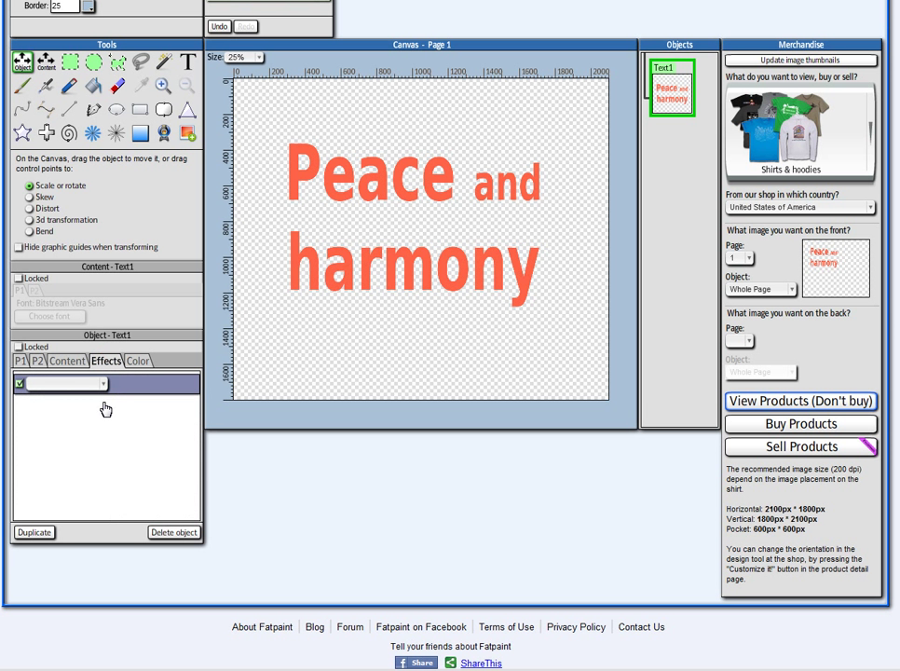
{"action": "left_click", "coordinate": [52, 389]}
{"action": "mouse_move", "coordinate": [66, 415]}
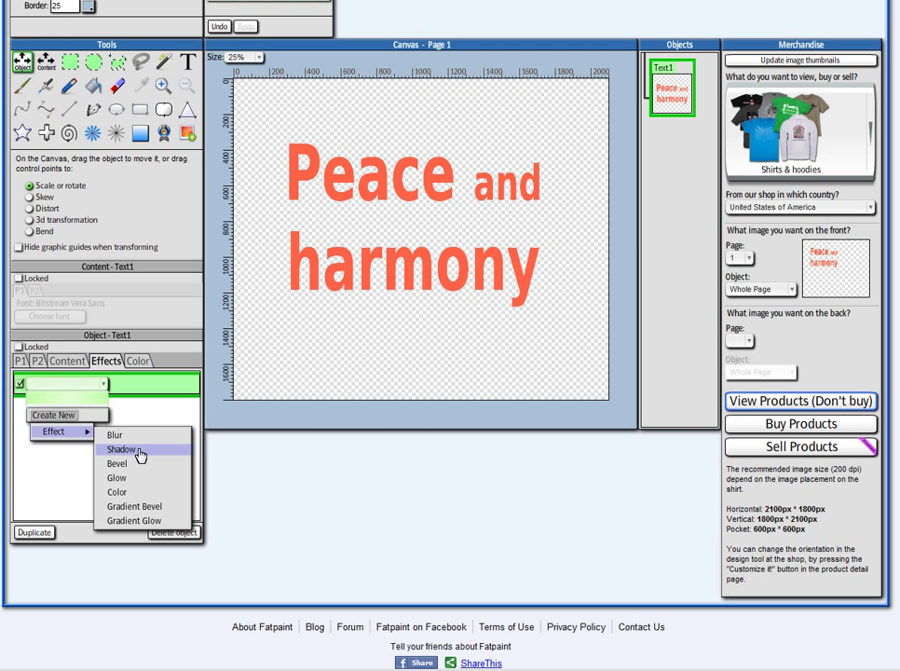
{"action": "left_click", "coordinate": [138, 452]}
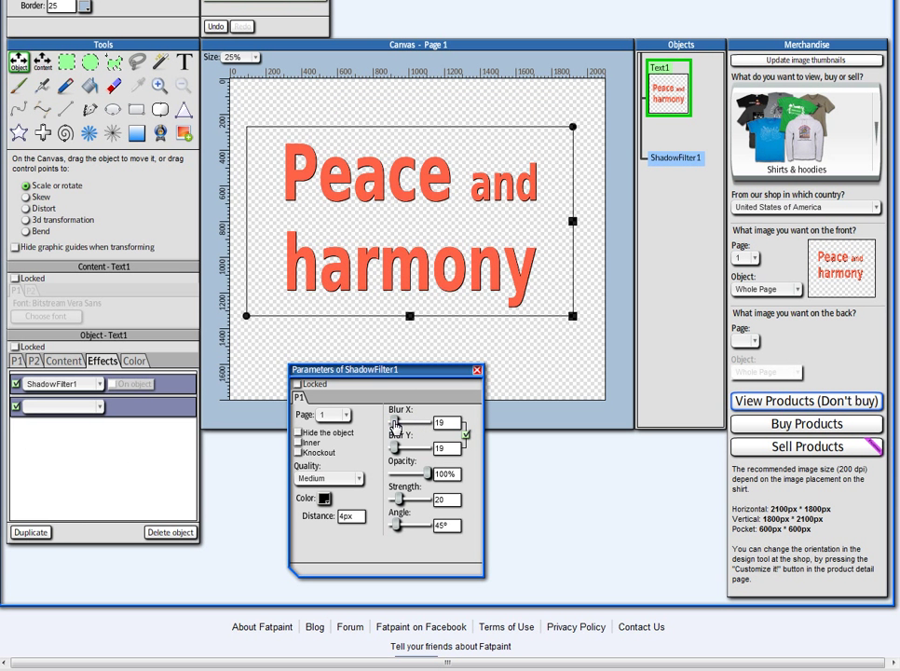
{"action": "left_click_drag", "start_coordinate": [394, 422], "coordinate": [397, 424]}
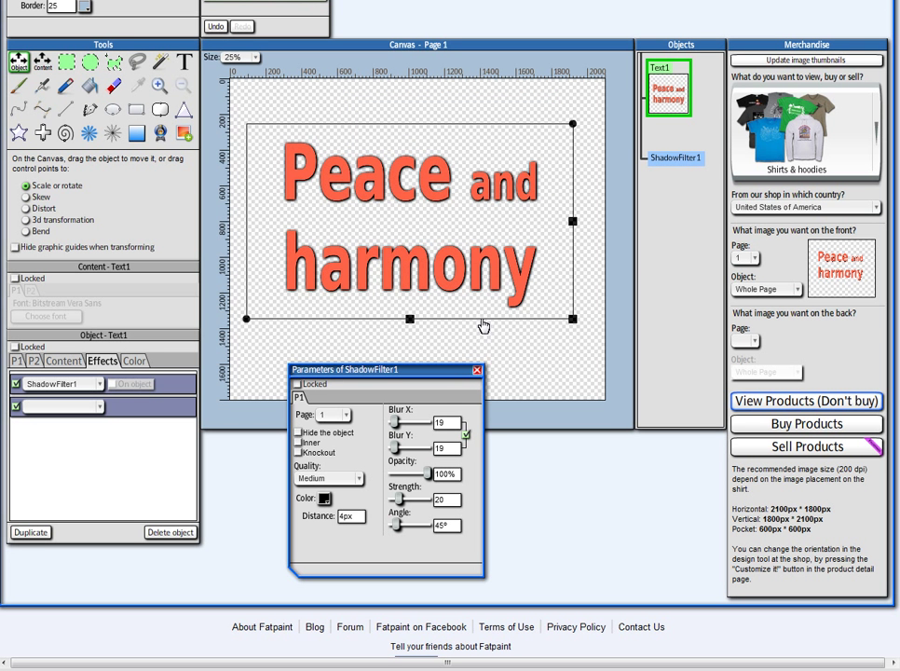
{"action": "left_click", "coordinate": [477, 371]}
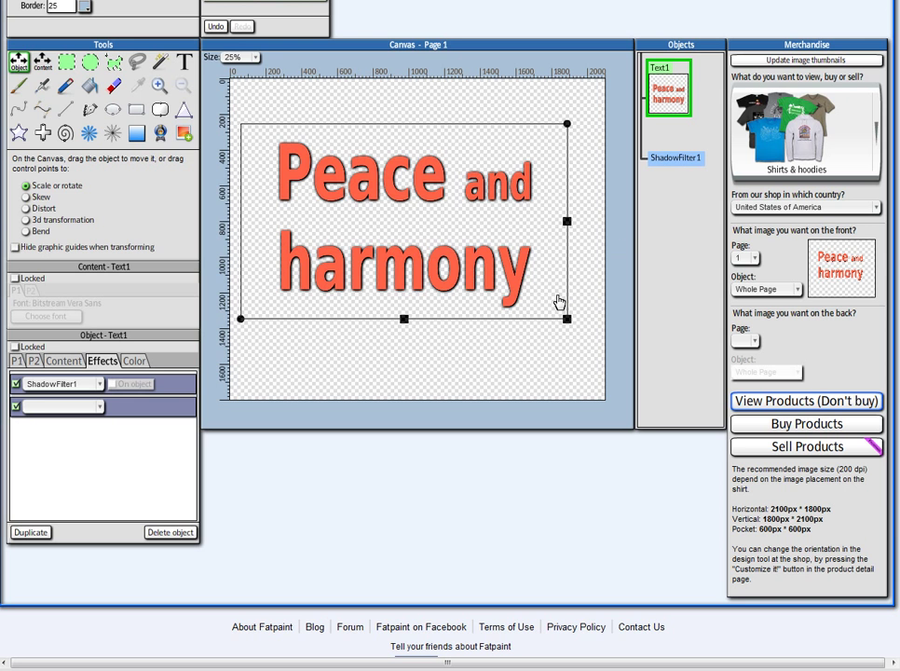
{"action": "left_click_drag", "start_coordinate": [567, 322], "coordinate": [582, 317]}
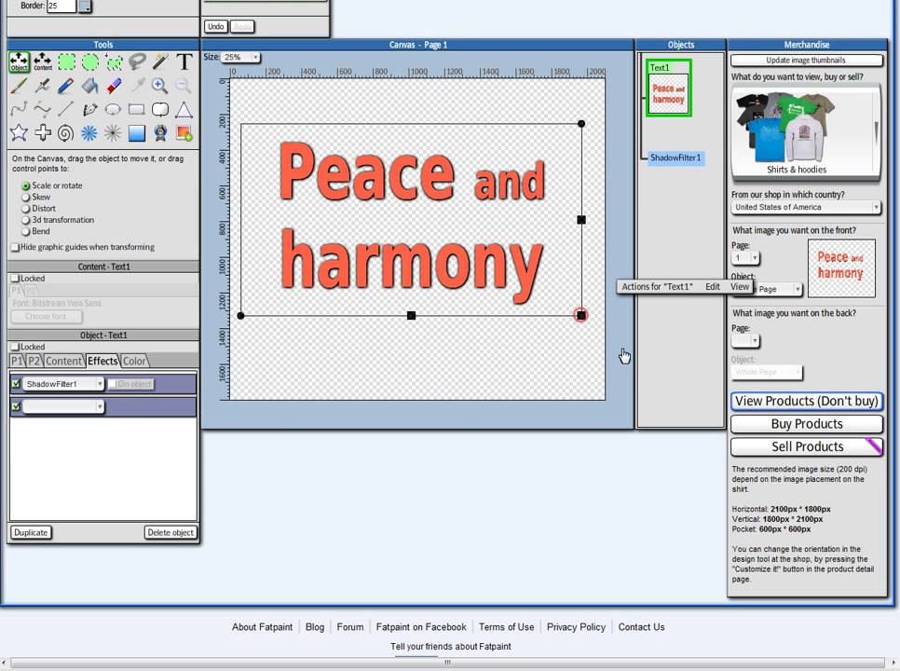
- Set Text1 as the shirt's front object and preview it on Zazzle products
{"action": "left_click", "coordinate": [772, 289]}
{"action": "left_click", "coordinate": [804, 341]}
{"action": "left_click", "coordinate": [794, 401]}
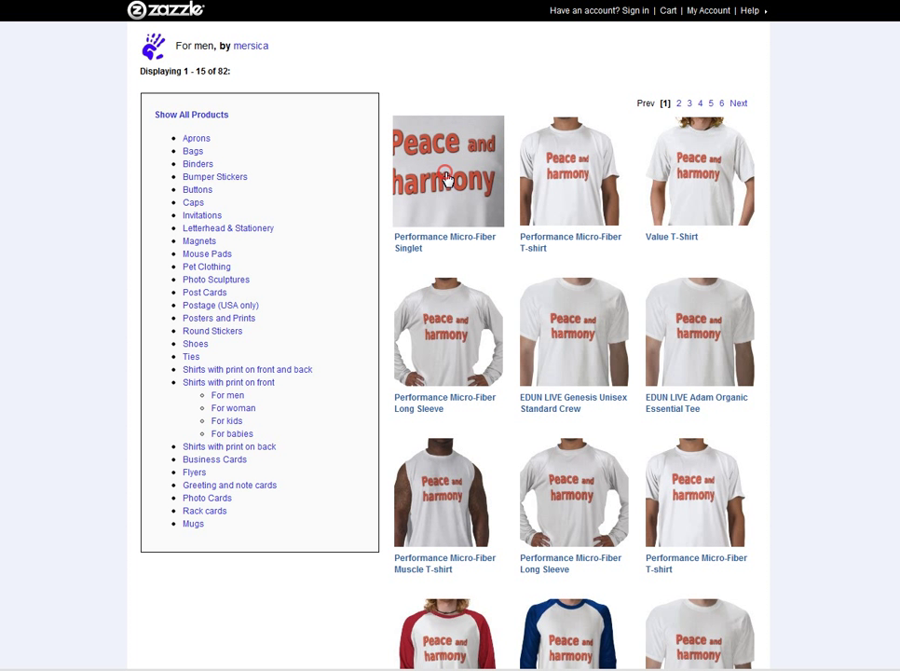
- Change the singlet to a black Basic American Apparel T-Shirt and view it on a model
{"action": "left_click", "coordinate": [451, 177]}
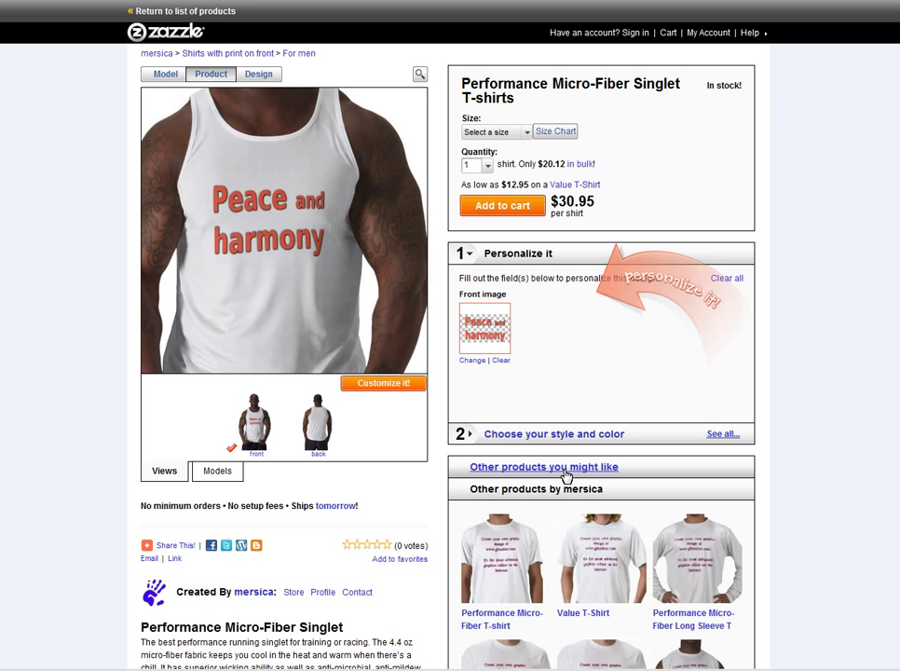
{"action": "left_click", "coordinate": [572, 435]}
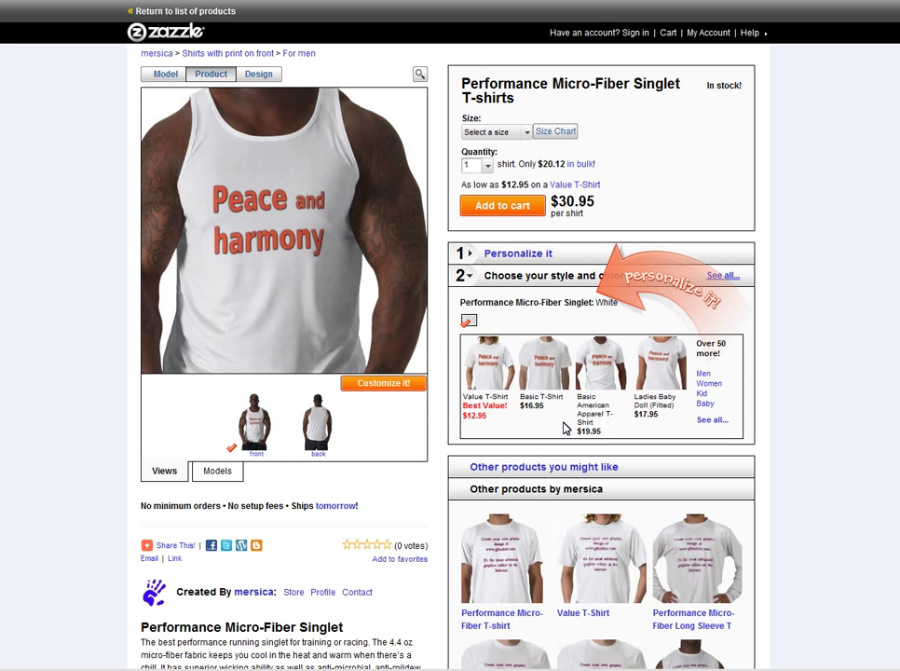
{"action": "left_click", "coordinate": [598, 371]}
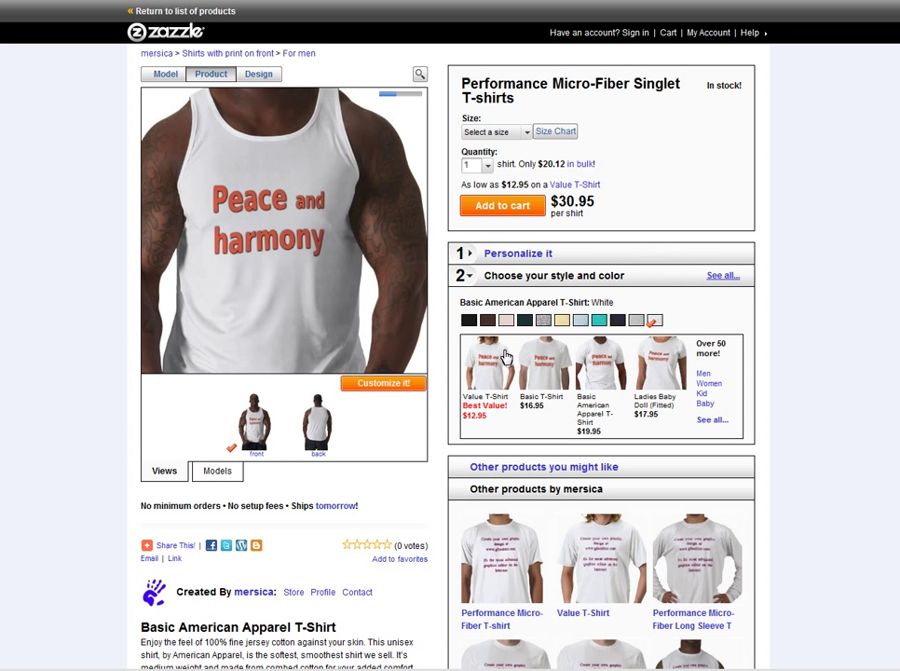
{"action": "left_click", "coordinate": [473, 324]}
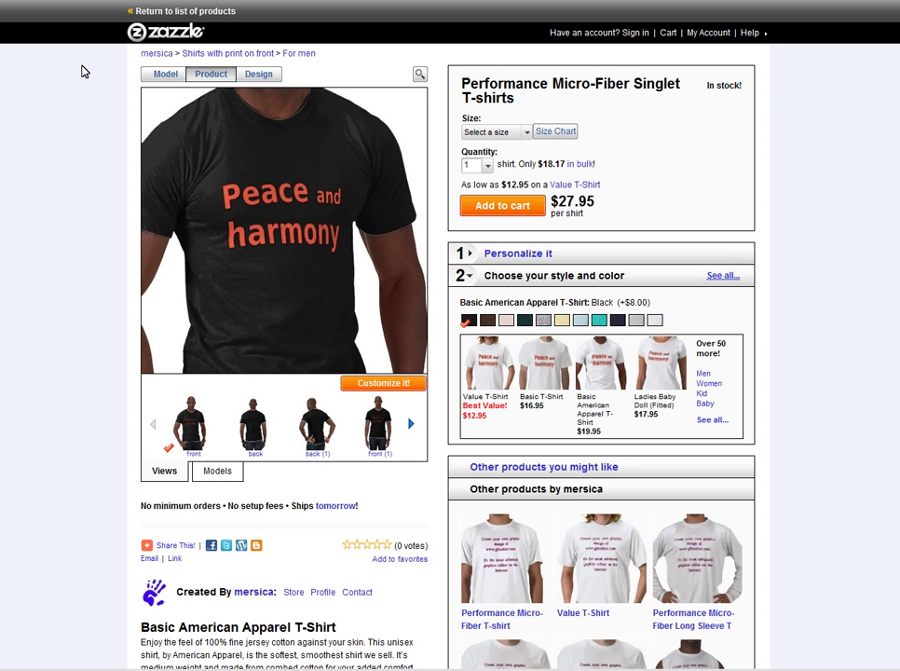
{"action": "left_click", "coordinate": [161, 75]}
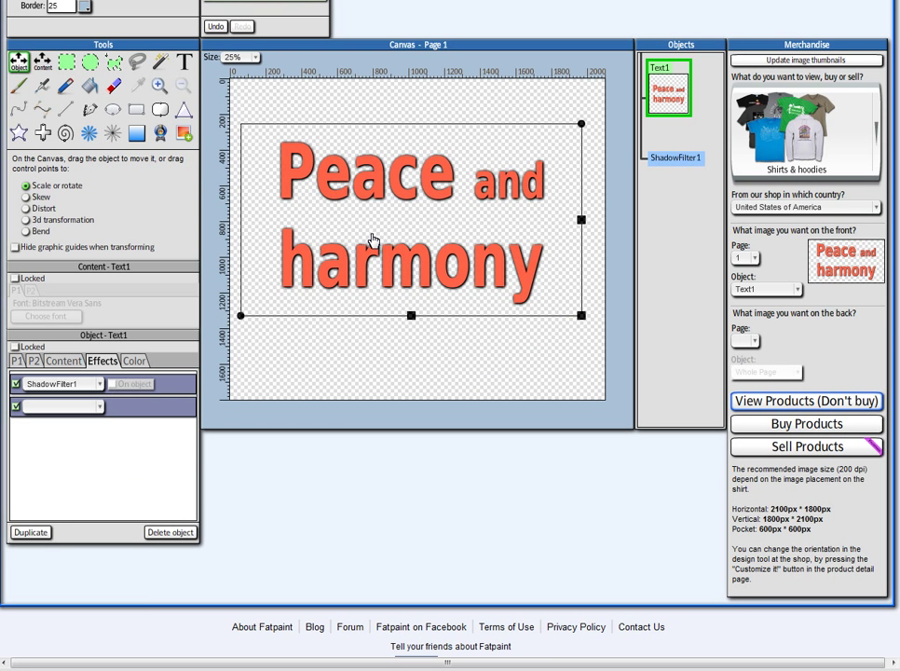
- Add a Glow effect to the text, after an extra ShadowFilter1 gets added by mistake
{"action": "left_click", "coordinate": [68, 404]}
{"action": "mouse_move", "coordinate": [53, 455]}
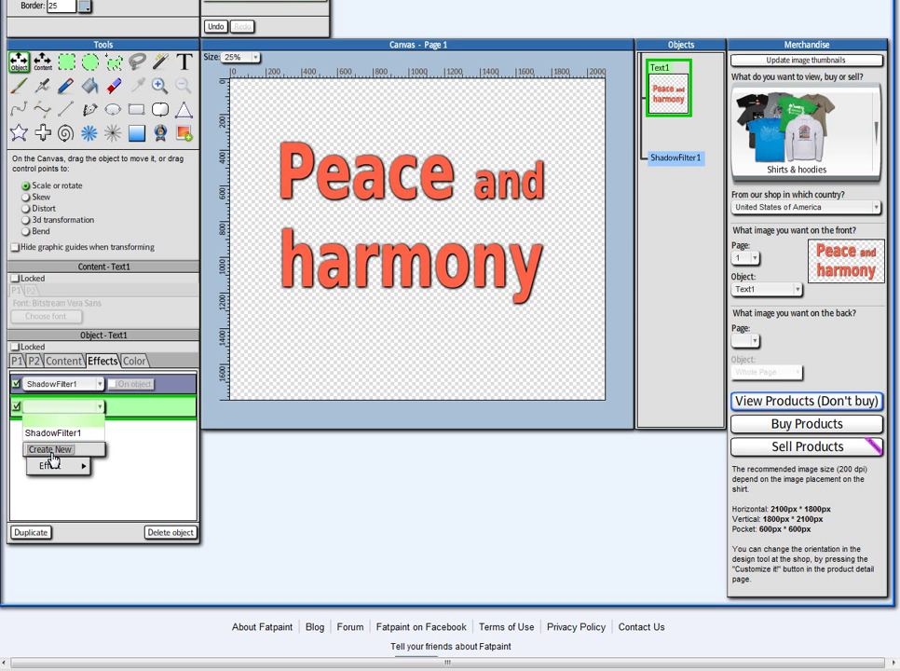
{"action": "left_click", "coordinate": [54, 433]}
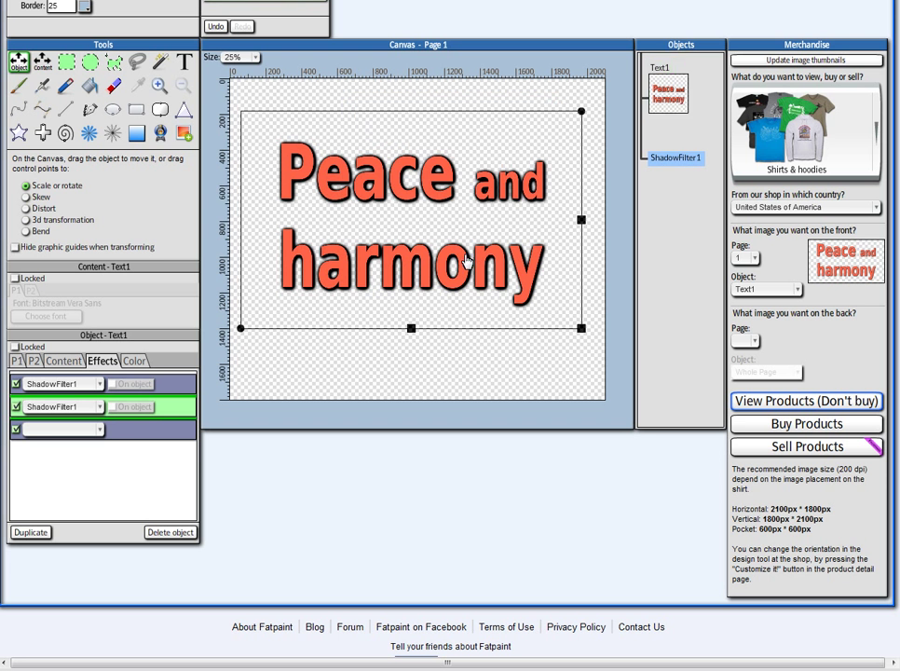
{"action": "left_click", "coordinate": [61, 429]}
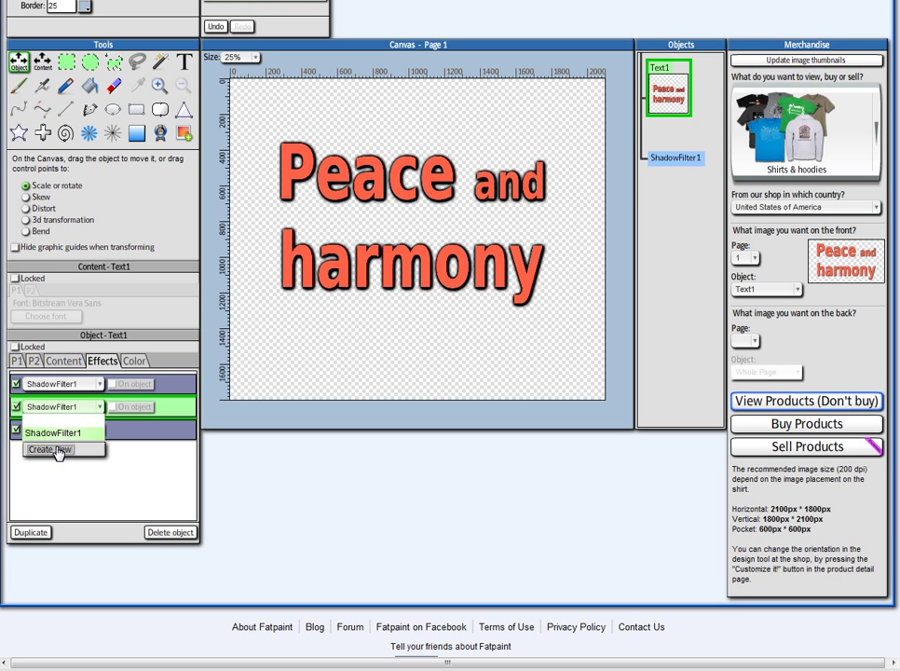
{"action": "mouse_move", "coordinate": [60, 451]}
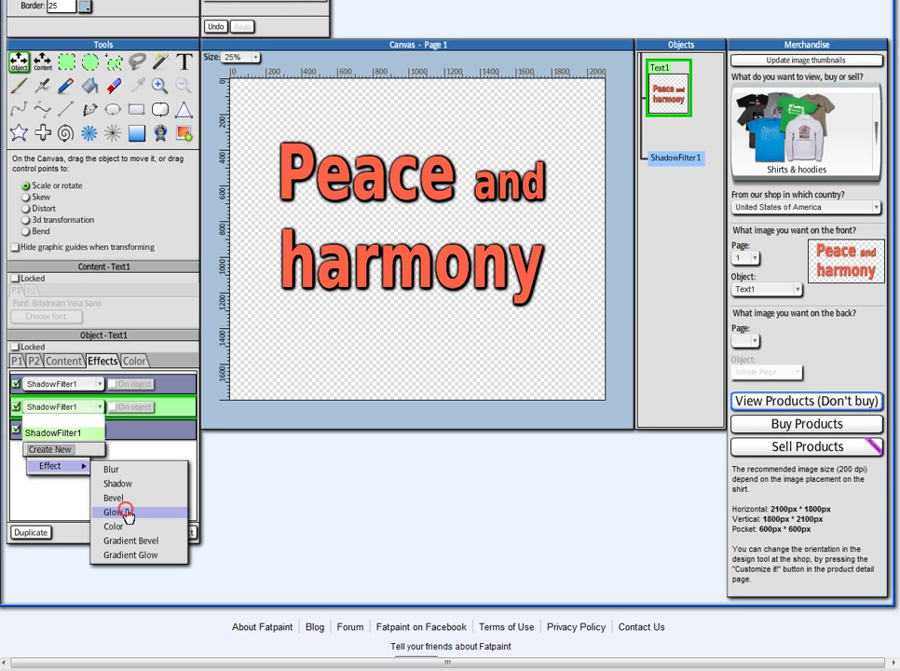
{"action": "left_click", "coordinate": [125, 512]}
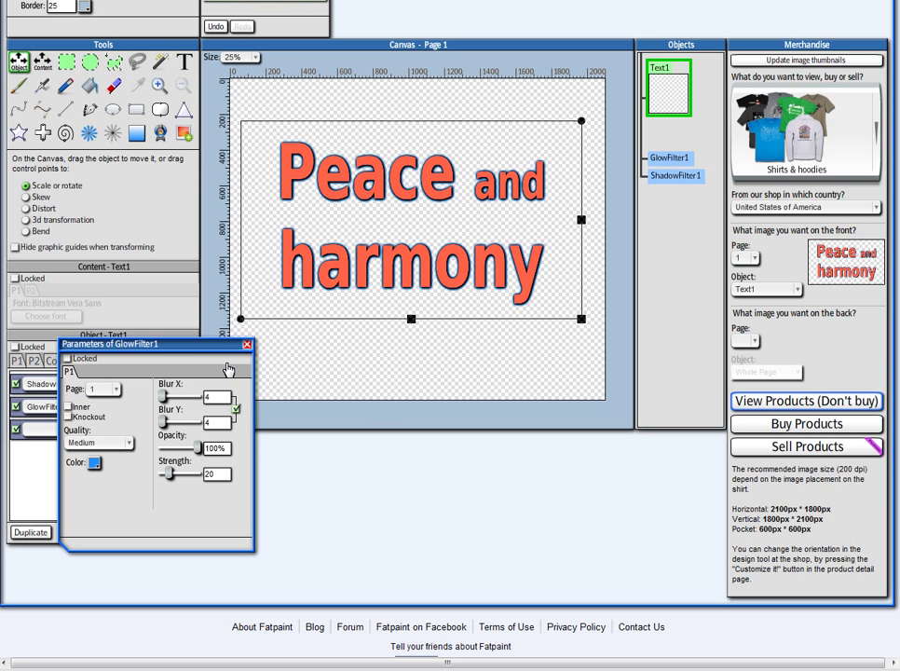
{"action": "left_click_drag", "start_coordinate": [228, 345], "coordinate": [517, 363]}
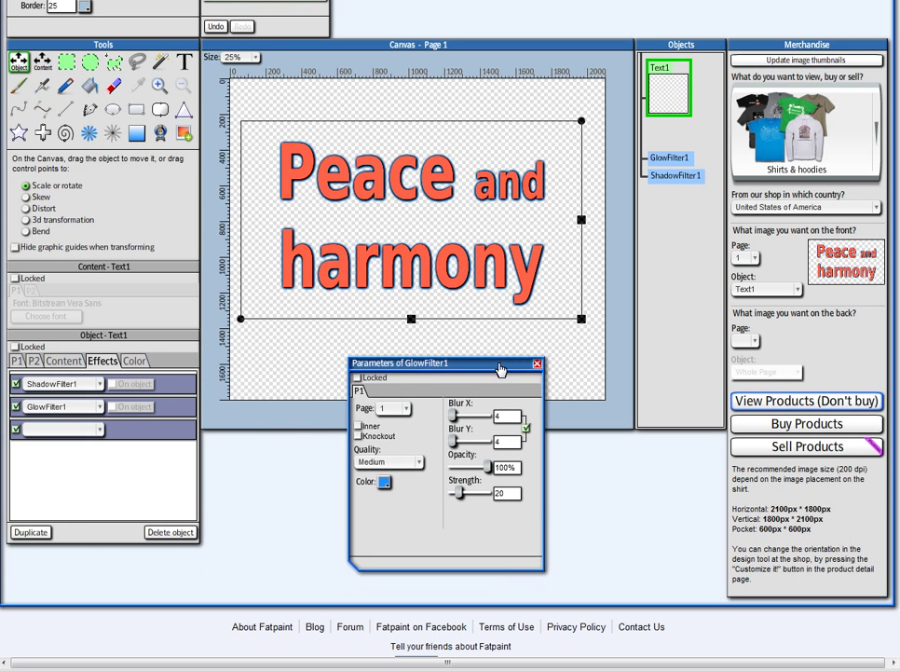
- Set the glow colour to green 008000, Blur to 14 and Strength to 36
{"action": "left_click", "coordinate": [385, 484]}
{"action": "scroll", "coordinate": [342, 237], "scroll_direction": "up", "scroll_amount": 3}
{"action": "left_click", "coordinate": [279, 173]}
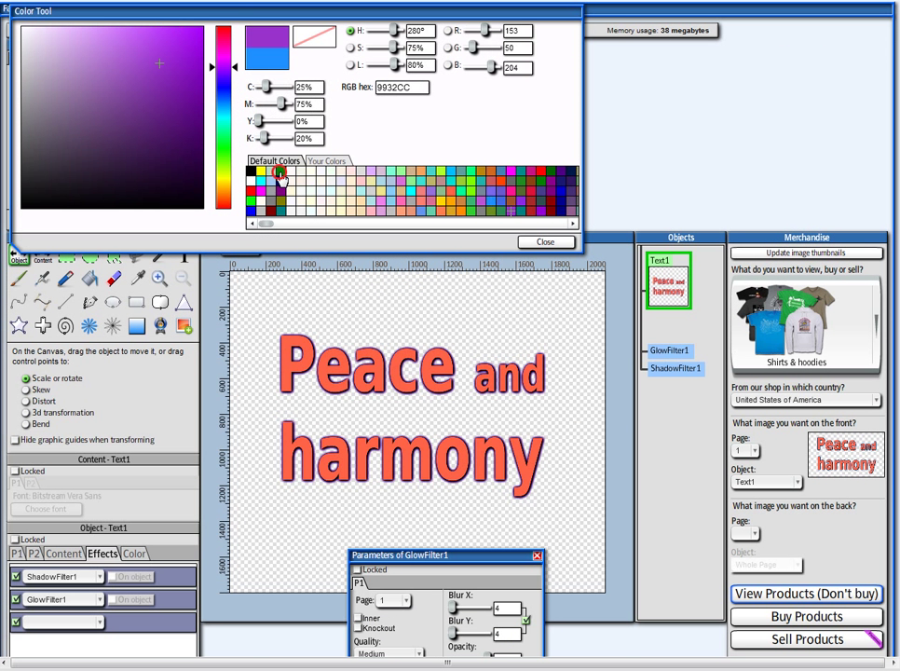
{"action": "left_click", "coordinate": [281, 176]}
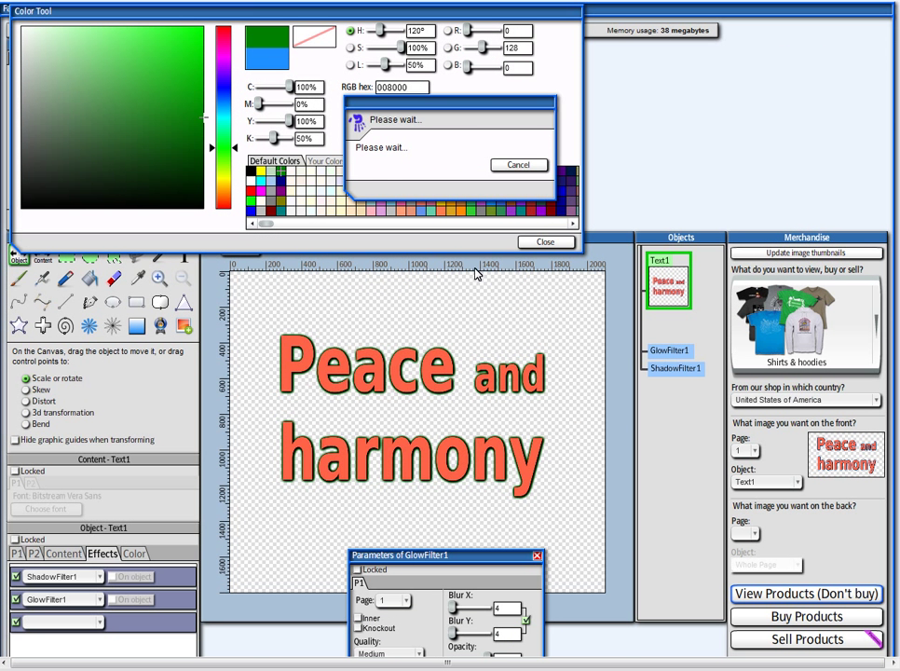
{"action": "left_click", "coordinate": [542, 243]}
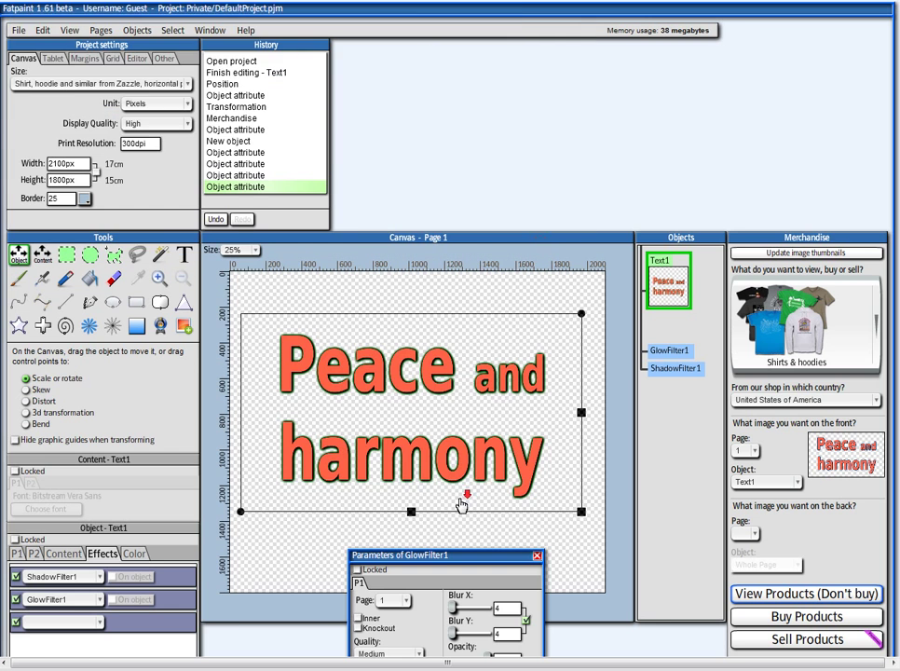
{"action": "scroll", "coordinate": [460, 506], "scroll_direction": "down", "scroll_amount": 3}
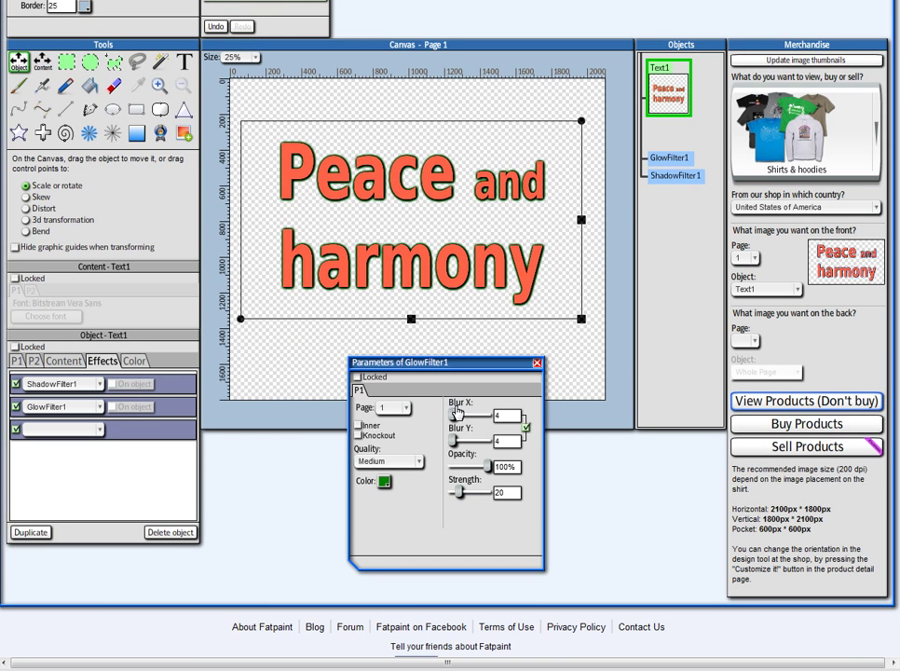
{"action": "left_click_drag", "start_coordinate": [453, 413], "coordinate": [456, 415]}
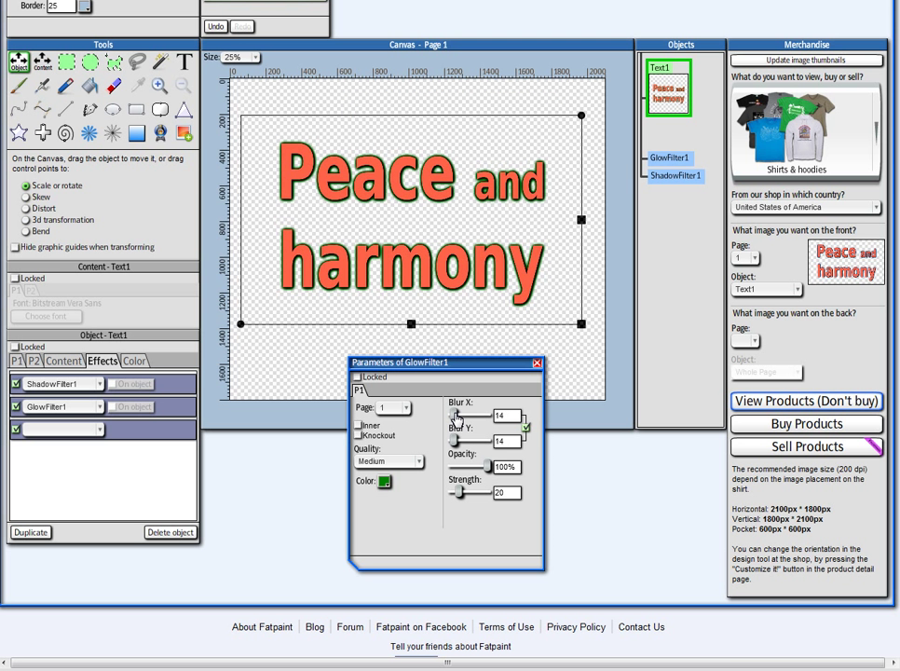
{"action": "left_click_drag", "start_coordinate": [459, 501], "coordinate": [465, 494]}
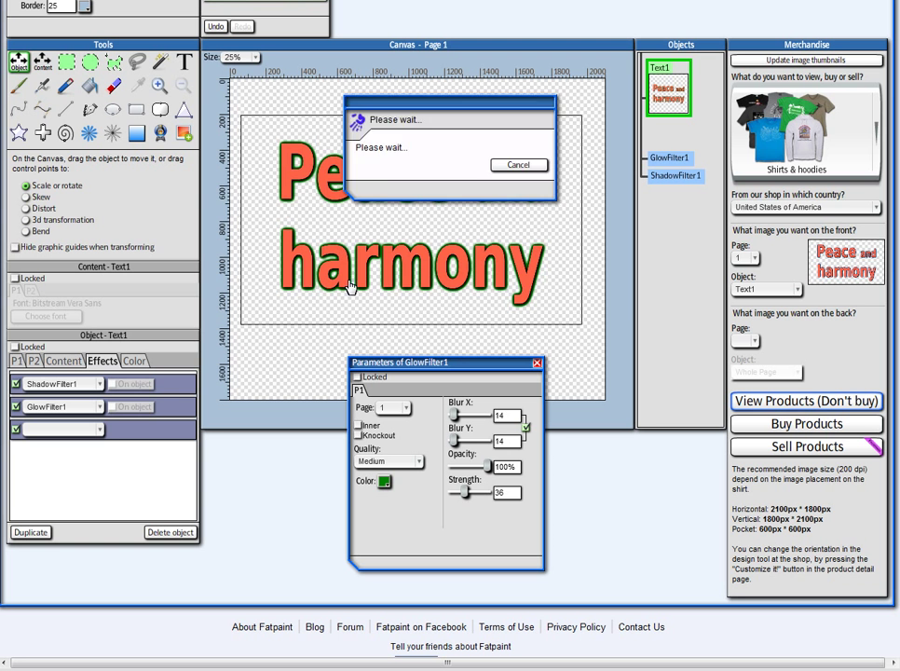
- Close the glow settings and move GlowFilter1 above ShadowFilter1 in the effects list
{"action": "left_click", "coordinate": [537, 366]}
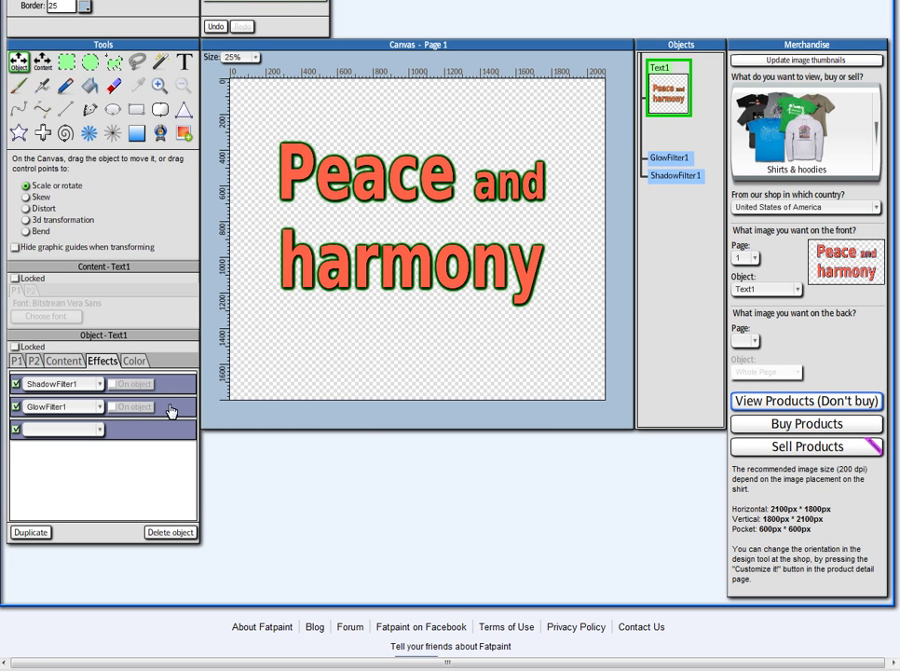
{"action": "left_click_drag", "start_coordinate": [171, 411], "coordinate": [171, 380]}
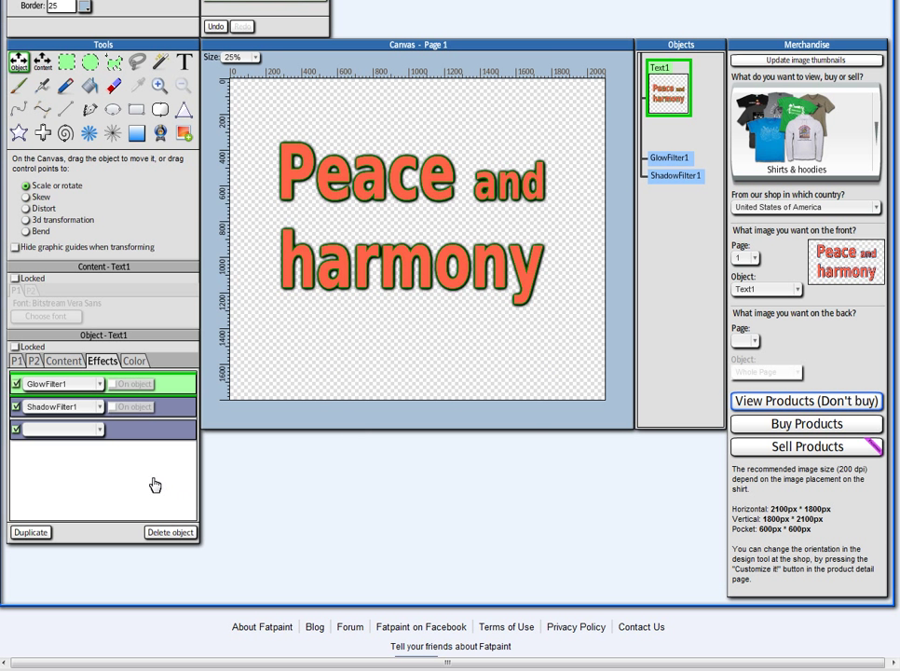
- Shift the text hue to 135° to make it green, then move it up and halve its size
{"action": "left_click", "coordinate": [135, 361]}
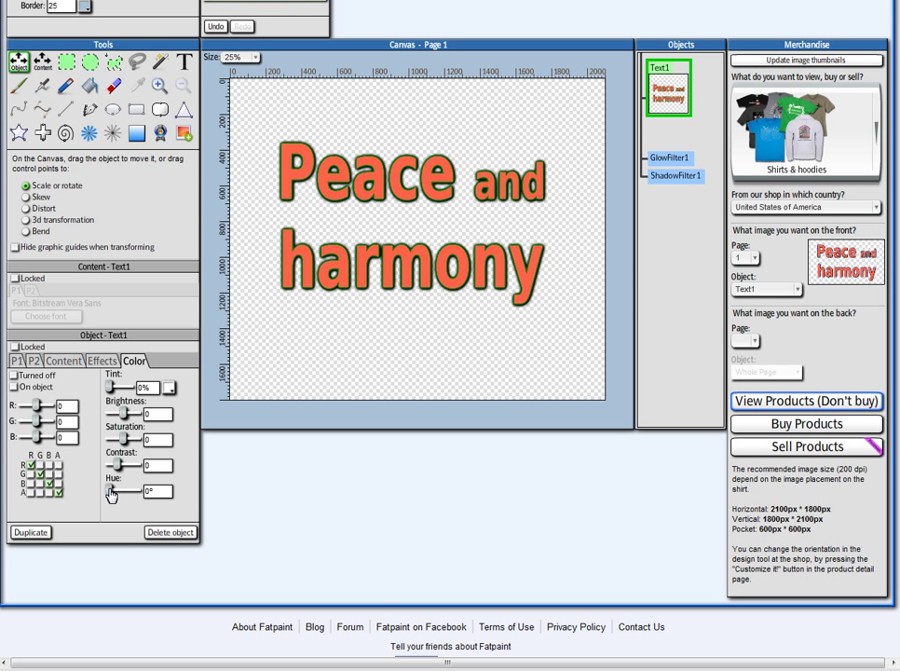
{"action": "left_click_drag", "start_coordinate": [111, 493], "coordinate": [122, 495]}
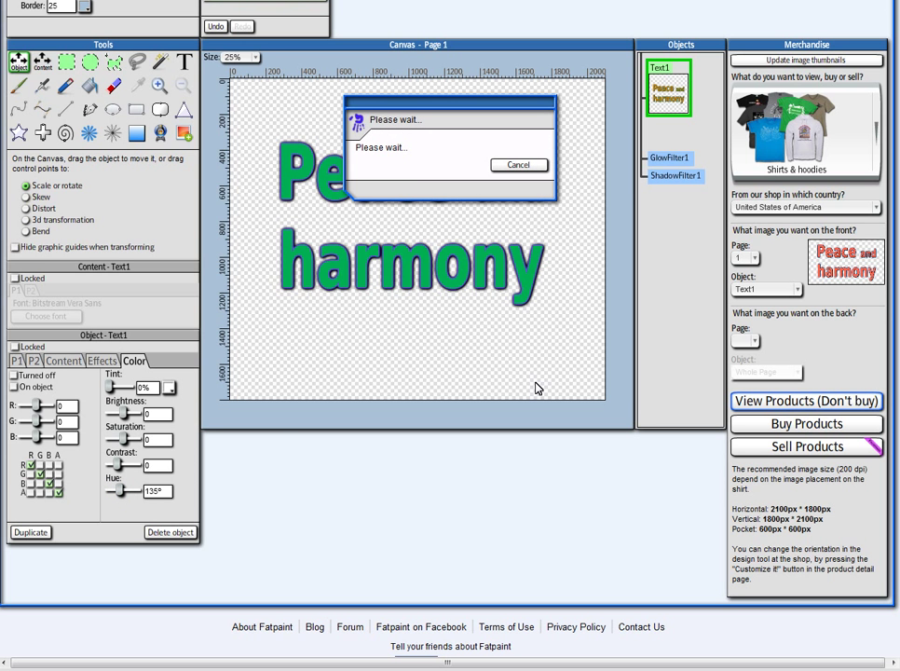
{"action": "mouse_move", "coordinate": [482, 301]}
{"action": "left_mouse_down"}
{"action": "mouse_move", "coordinate": [466, 266]}
{"action": "mouse_move", "coordinate": [478, 283]}
{"action": "left_mouse_up"}
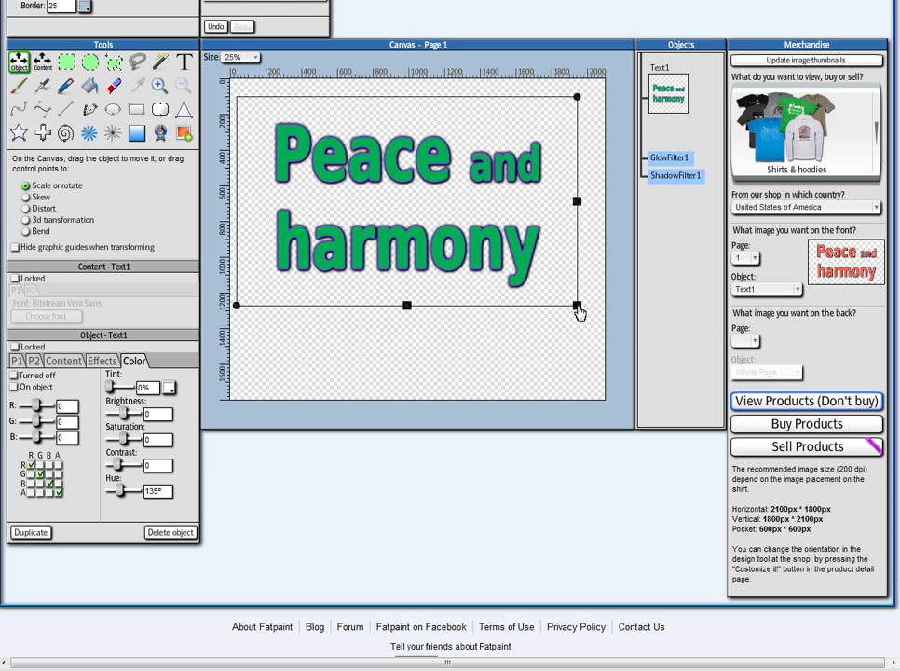
{"action": "left_click_drag", "start_coordinate": [577, 307], "coordinate": [434, 231]}
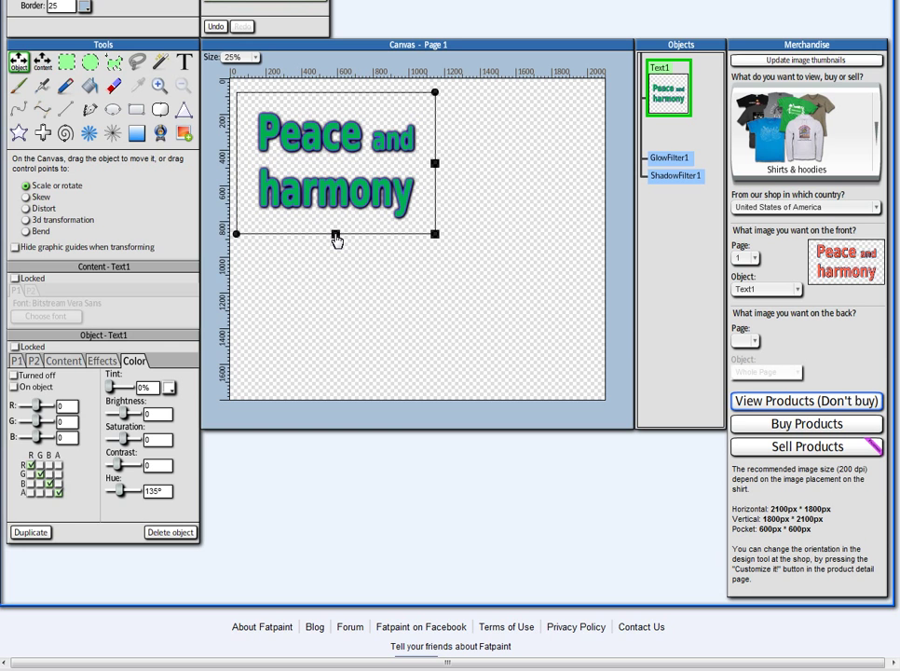
{"action": "left_click_drag", "start_coordinate": [337, 226], "coordinate": [339, 229]}
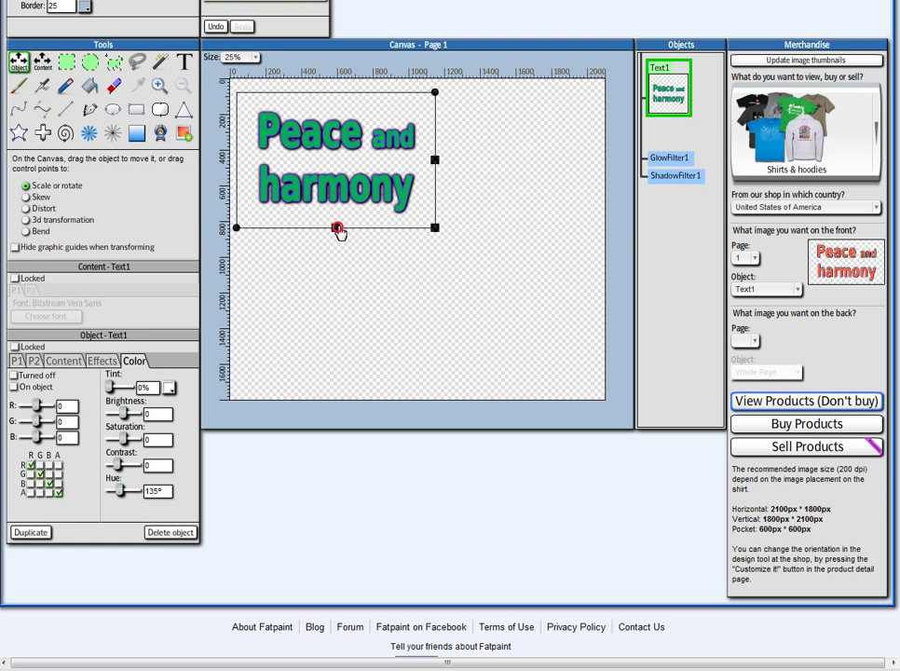
{"action": "left_click", "coordinate": [17, 361]}
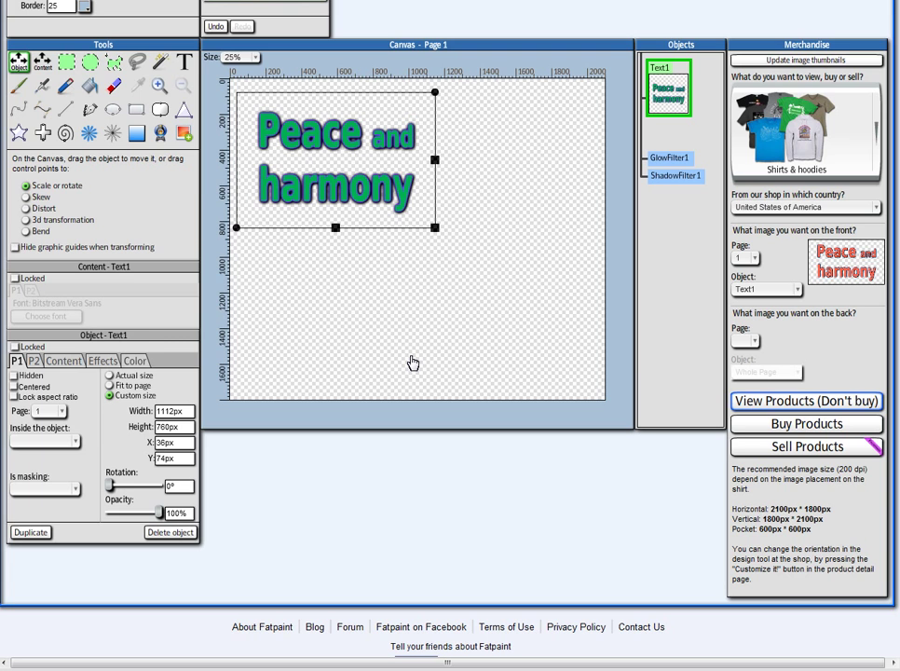
{"action": "scroll", "coordinate": [413, 363], "scroll_direction": "up", "scroll_amount": 3}
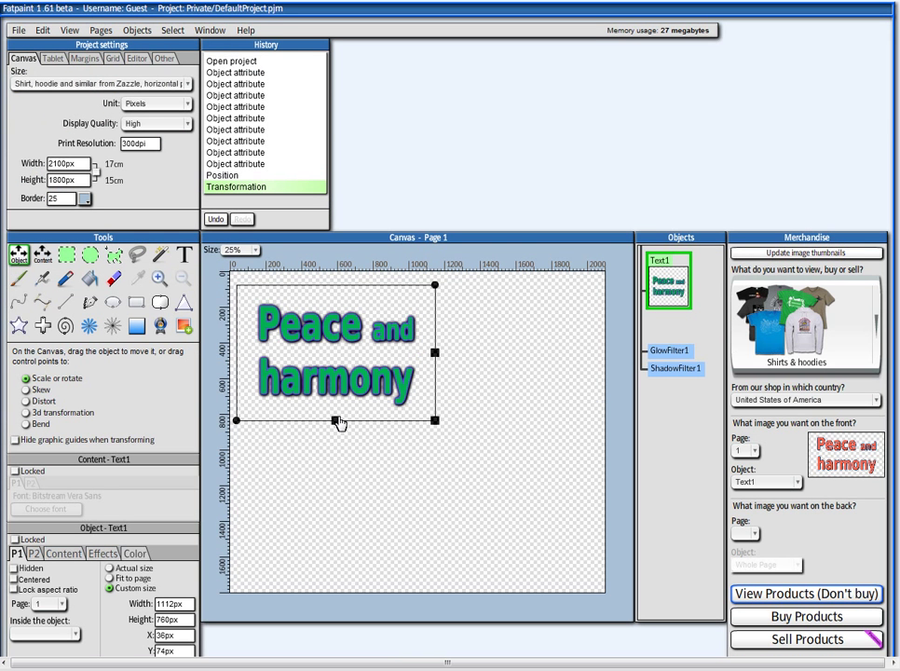
{"action": "left_click", "coordinate": [136, 30]}
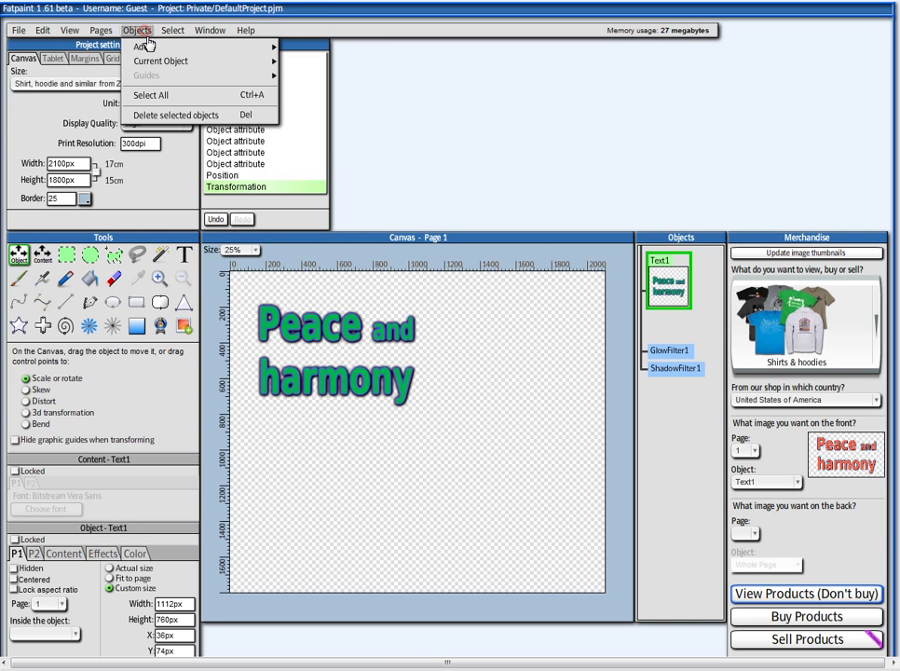
- Insert Footlights_Silhouettes.png from Wikimedia Commons, enlarge it and place it below the text
{"action": "mouse_move", "coordinate": [149, 50]}
{"action": "left_click", "coordinate": [300, 64]}
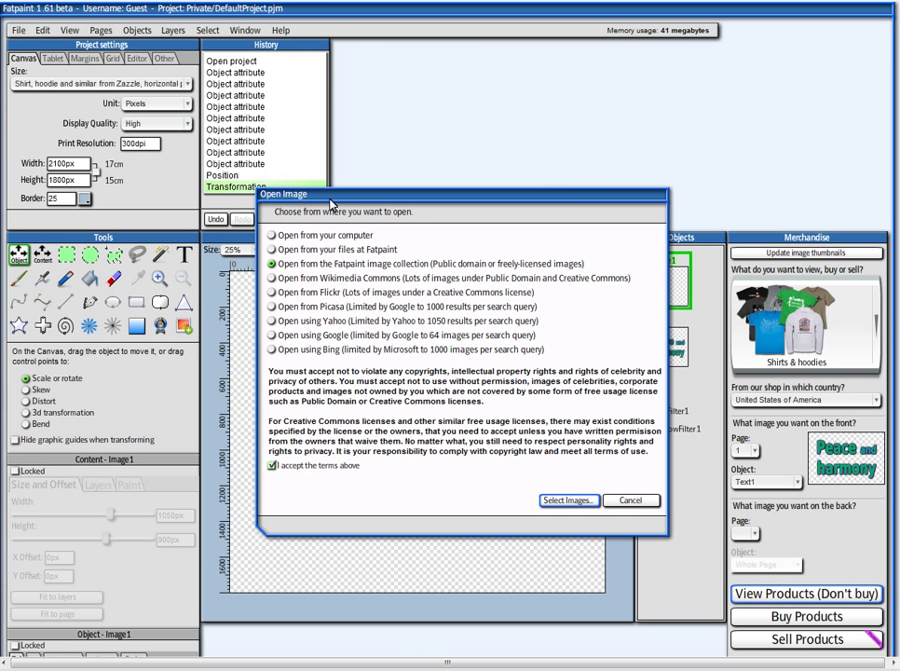
{"action": "left_click", "coordinate": [317, 281]}
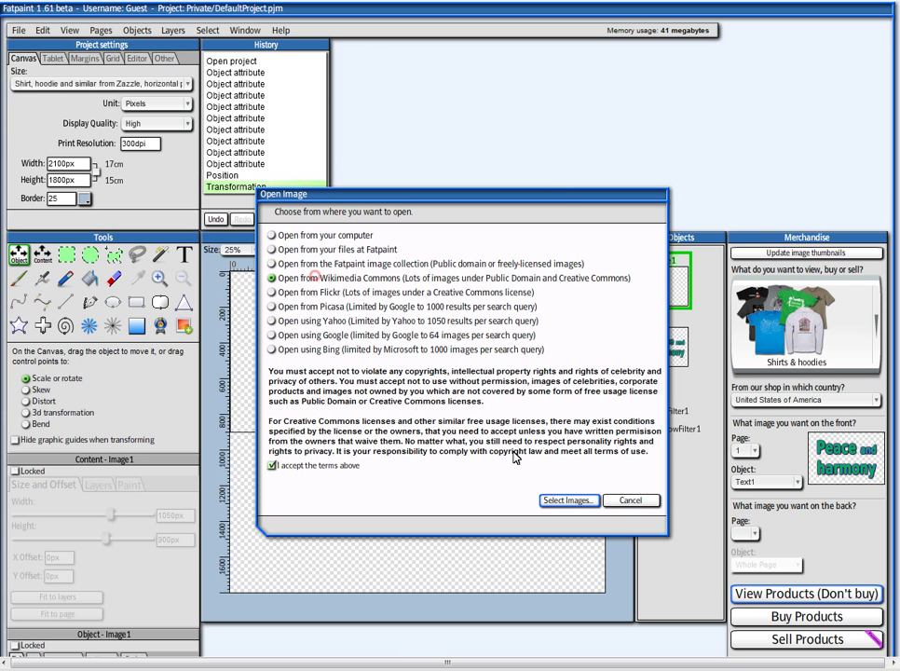
{"action": "left_click", "coordinate": [568, 500]}
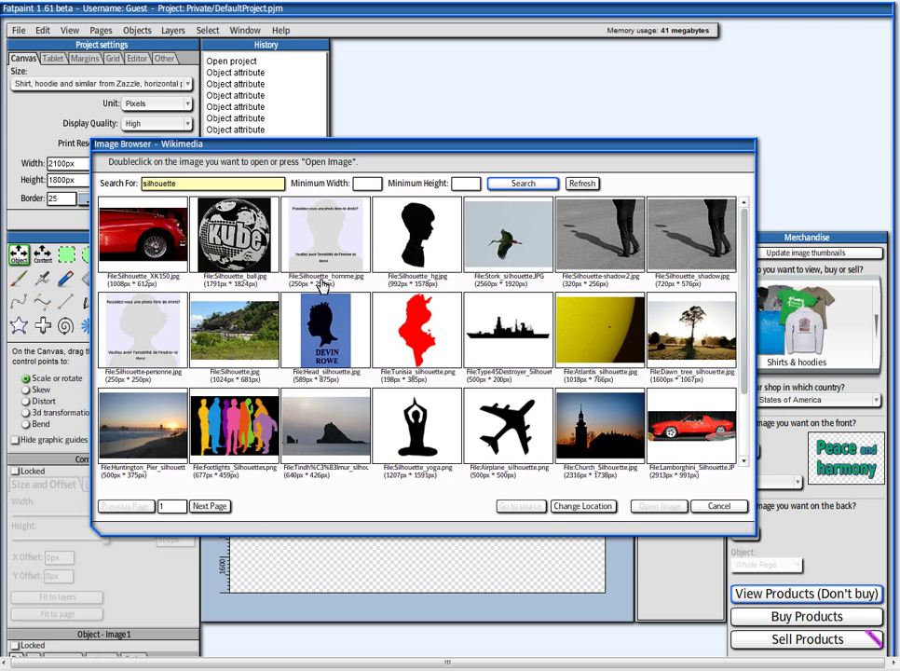
{"action": "left_click", "coordinate": [251, 434]}
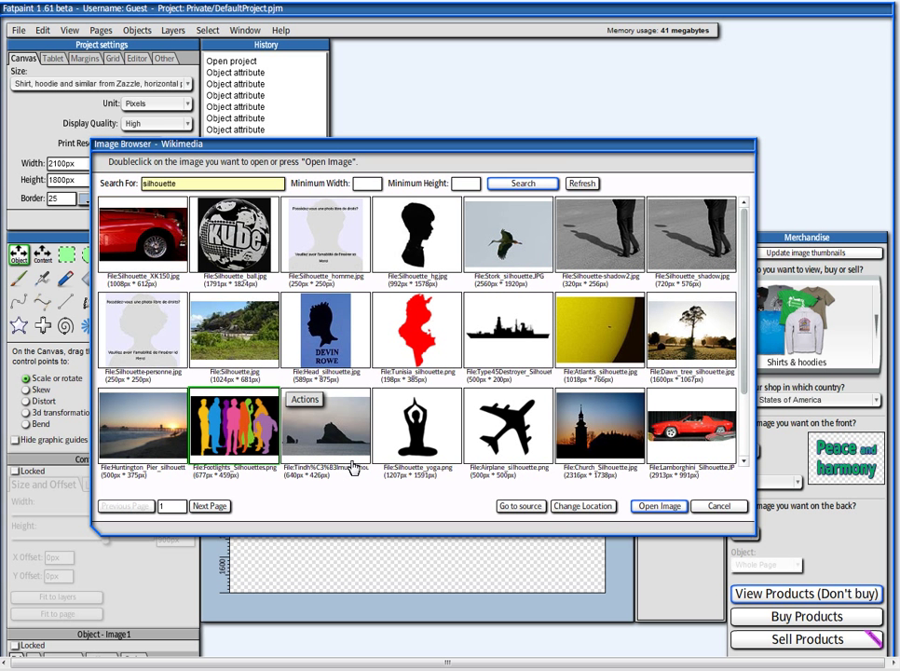
{"action": "left_click", "coordinate": [659, 508]}
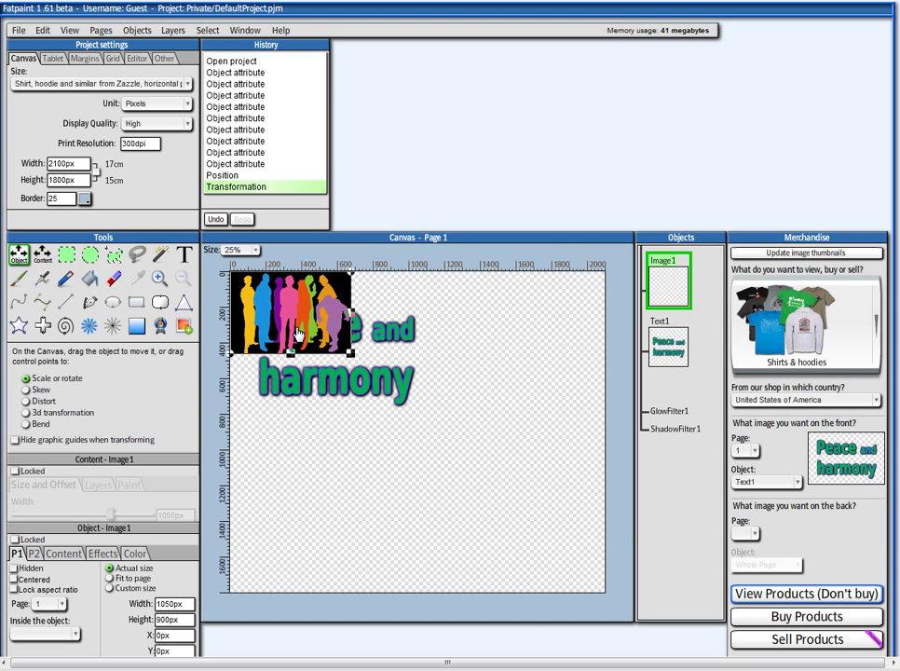
{"action": "left_click_drag", "start_coordinate": [352, 355], "coordinate": [492, 458]}
{"action": "left_click_drag", "start_coordinate": [391, 351], "coordinate": [457, 460]}
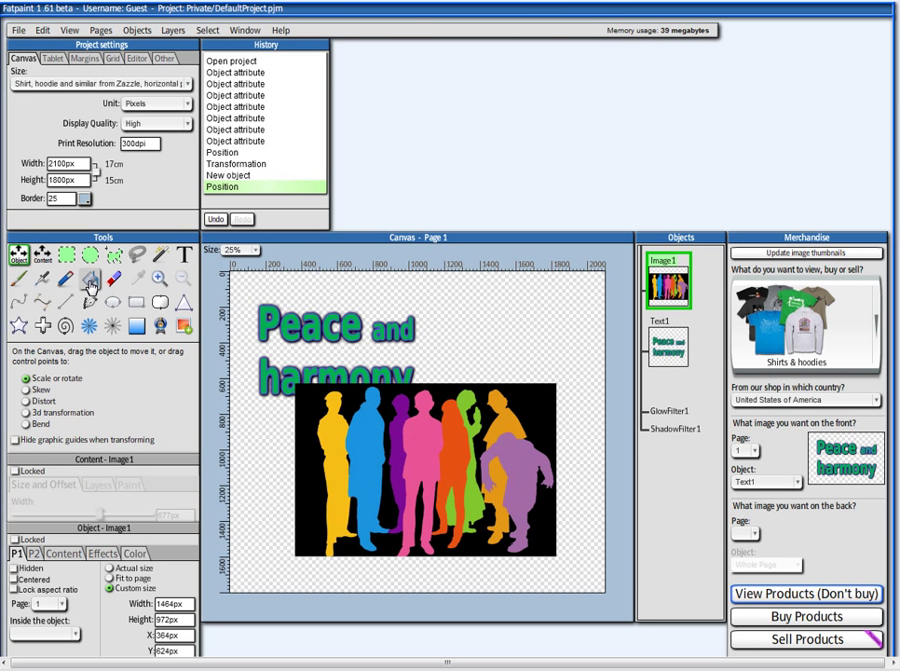
- Try an erase-to-transparent Paint Bucket fill on the black background, then undo it
{"action": "left_click", "coordinate": [90, 281]}
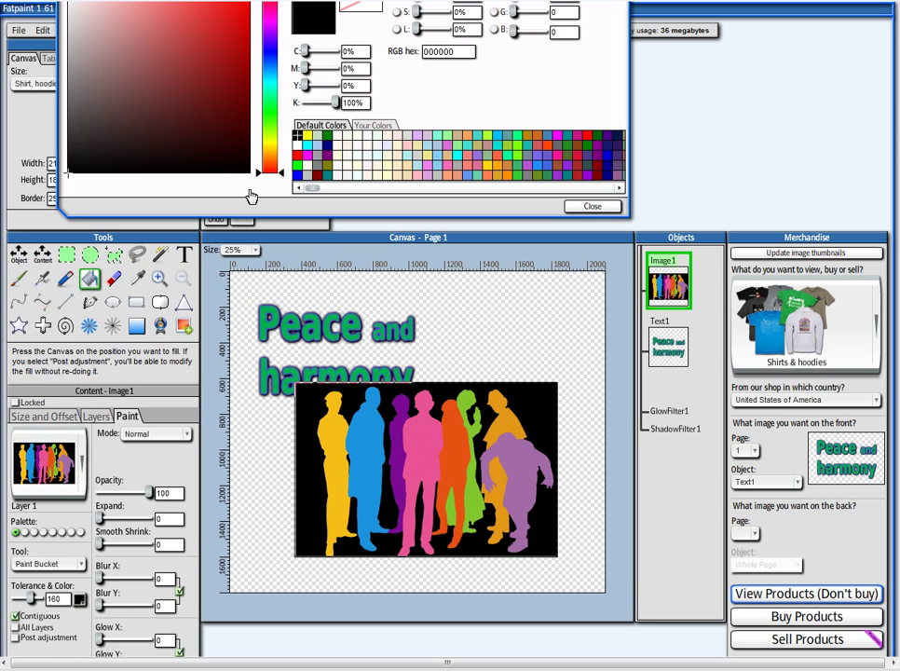
{"action": "left_click", "coordinate": [370, 10]}
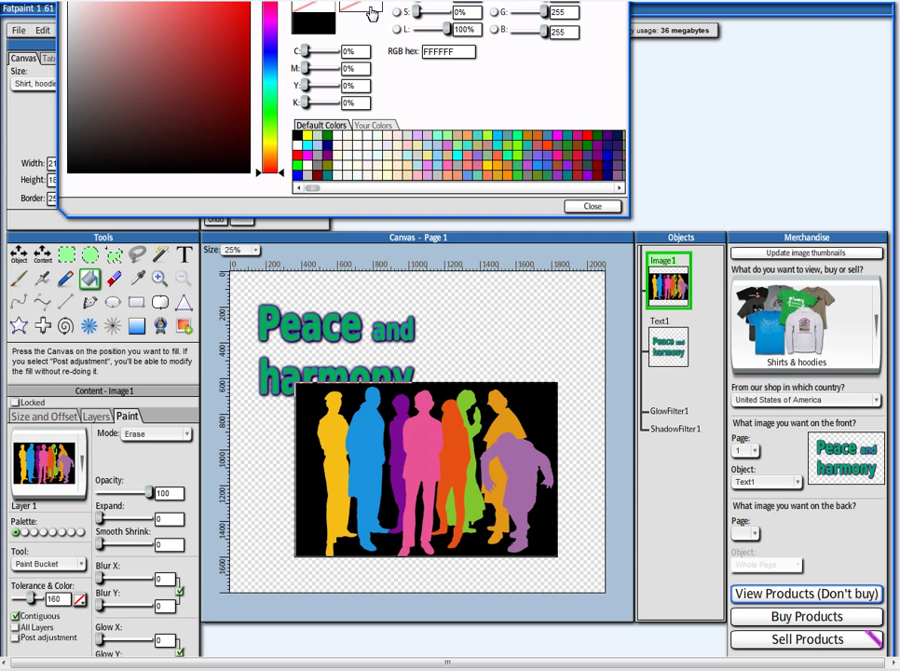
{"action": "left_click", "coordinate": [539, 410]}
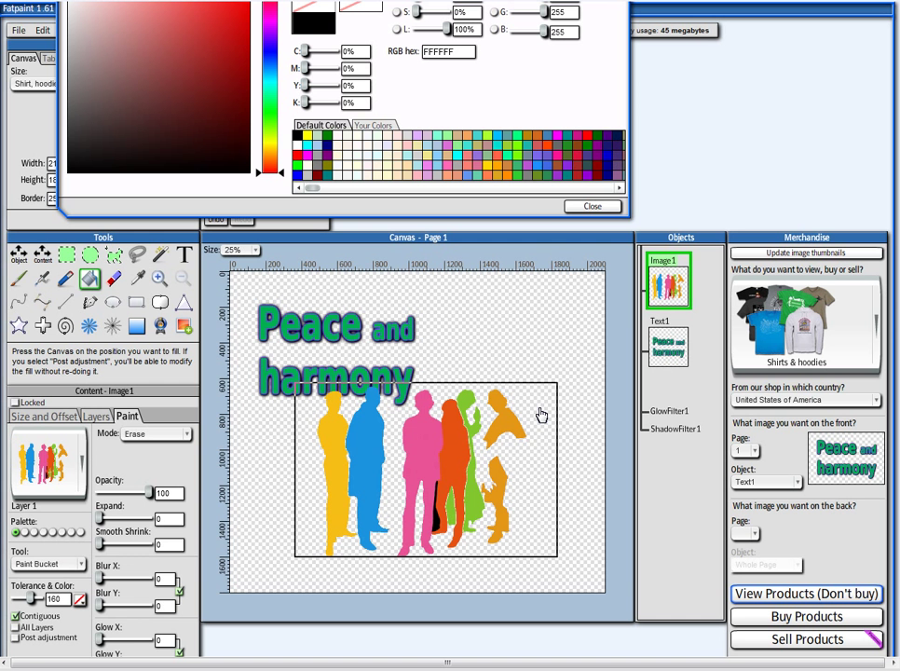
{"action": "left_click", "coordinate": [214, 222]}
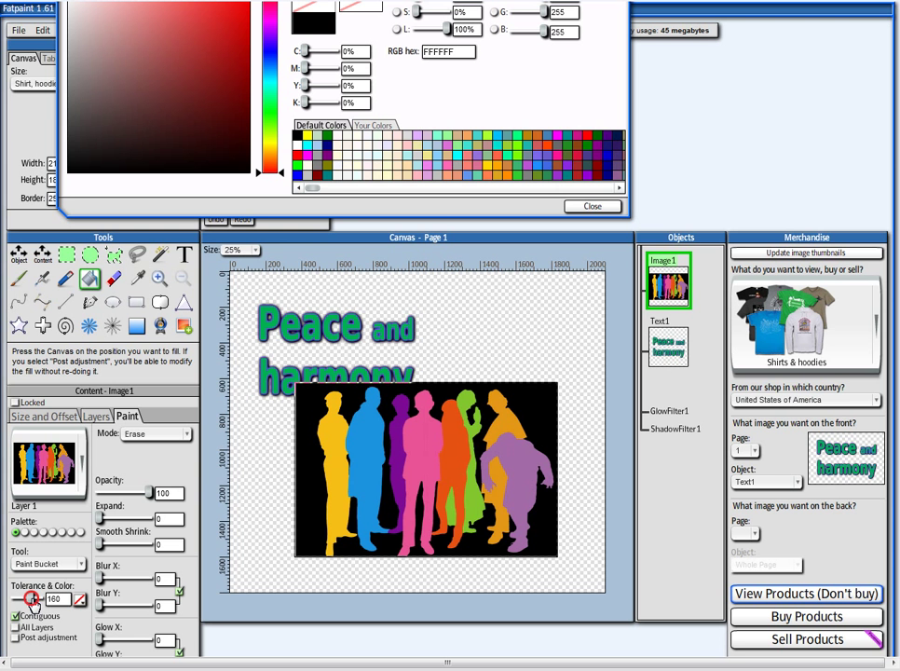
- Lower the fill tolerance to 116 and erase the black background and gaps between figures
{"action": "left_click_drag", "start_coordinate": [33, 600], "coordinate": [29, 601]}
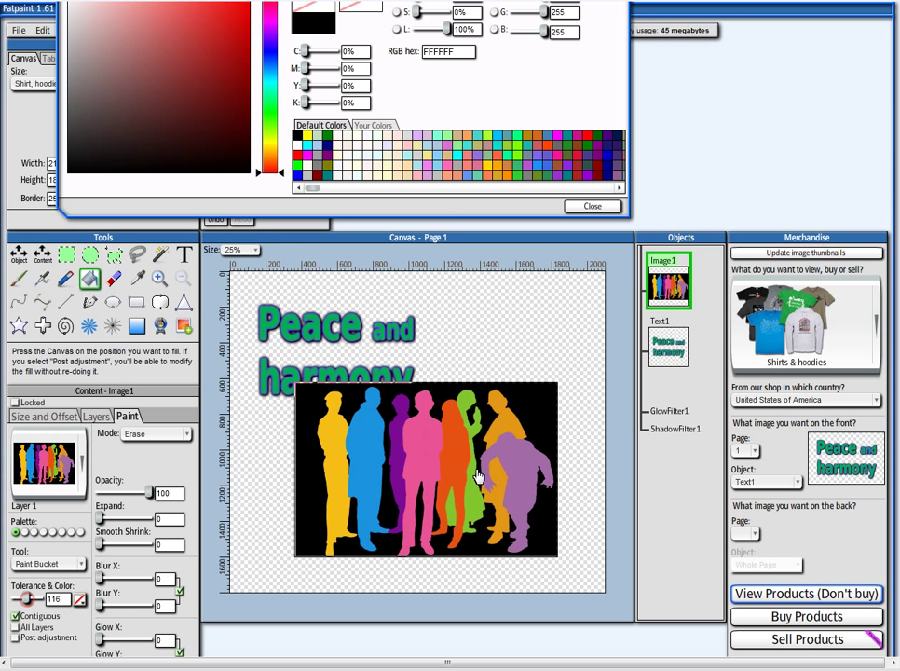
{"action": "left_click", "coordinate": [535, 404]}
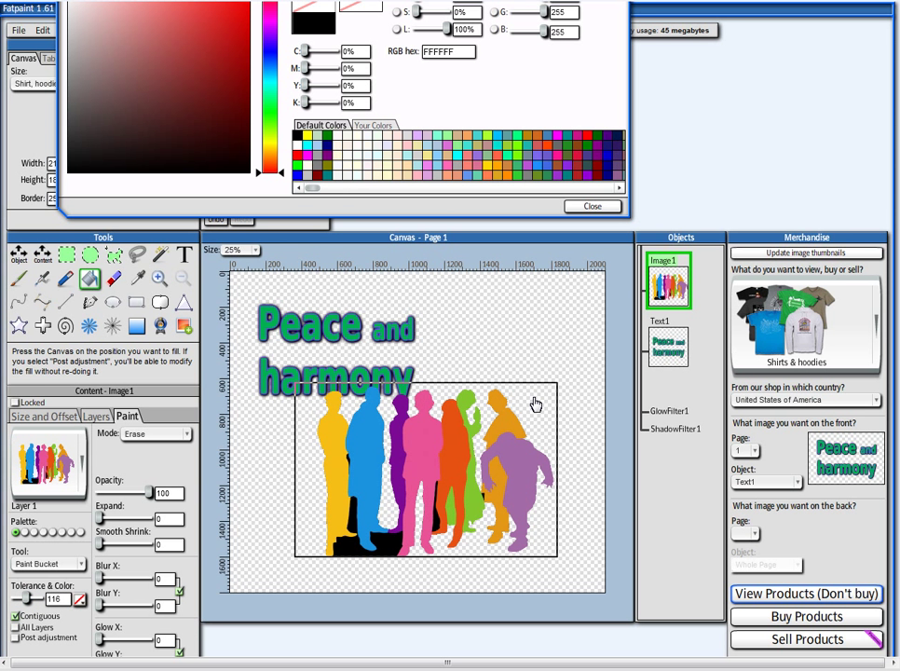
{"action": "left_click", "coordinate": [436, 529]}
{"action": "left_click", "coordinate": [386, 550]}
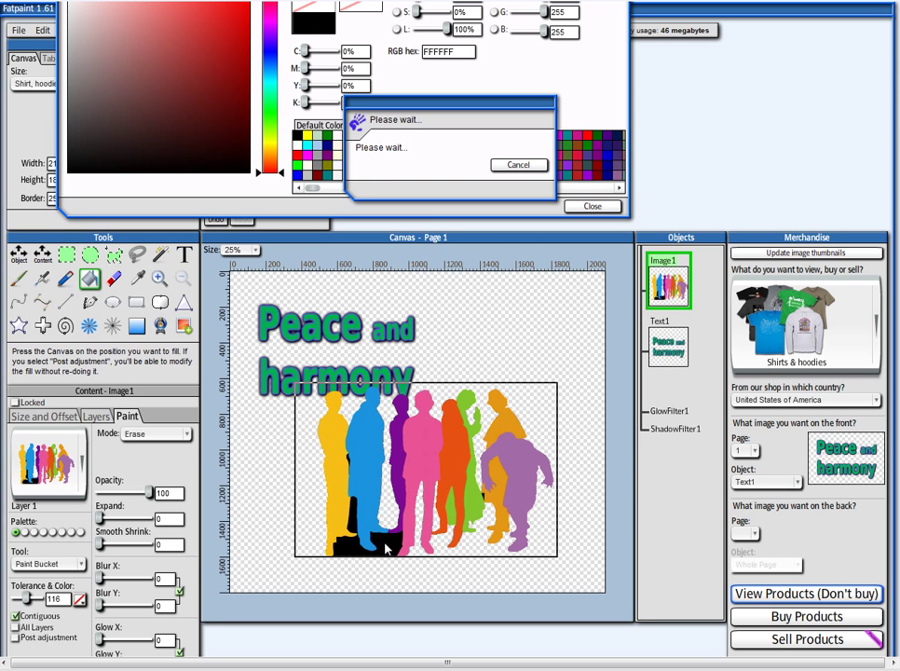
{"action": "left_click", "coordinate": [348, 460]}
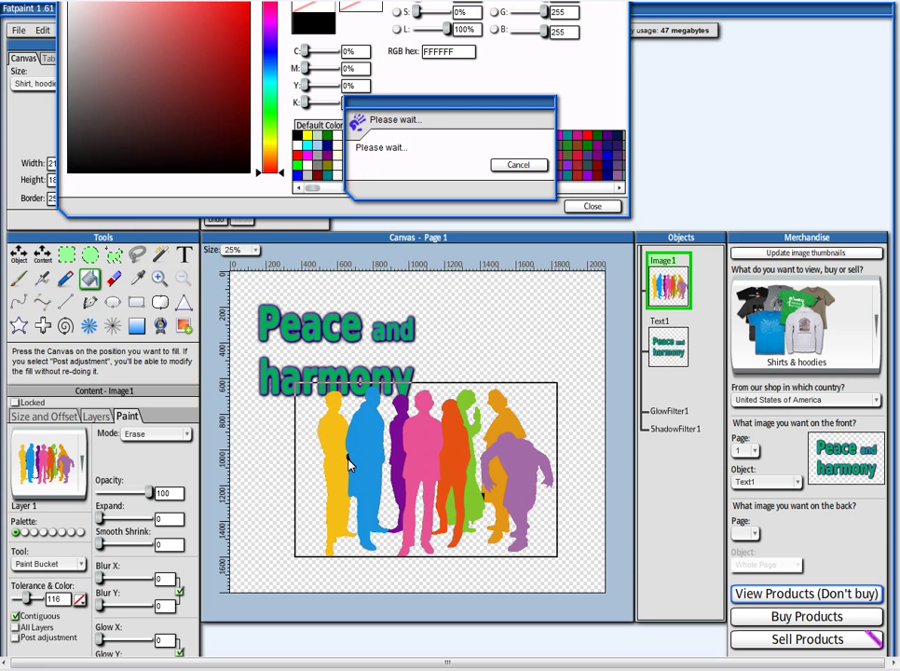
{"action": "left_click", "coordinate": [473, 519]}
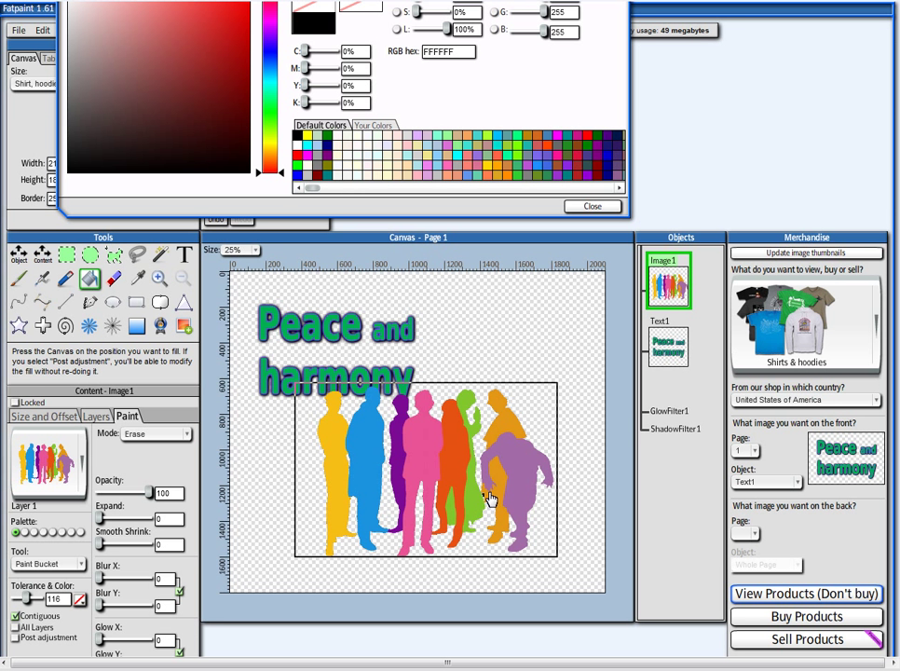
{"action": "left_click", "coordinate": [483, 498]}
{"action": "left_click", "coordinate": [594, 207]}
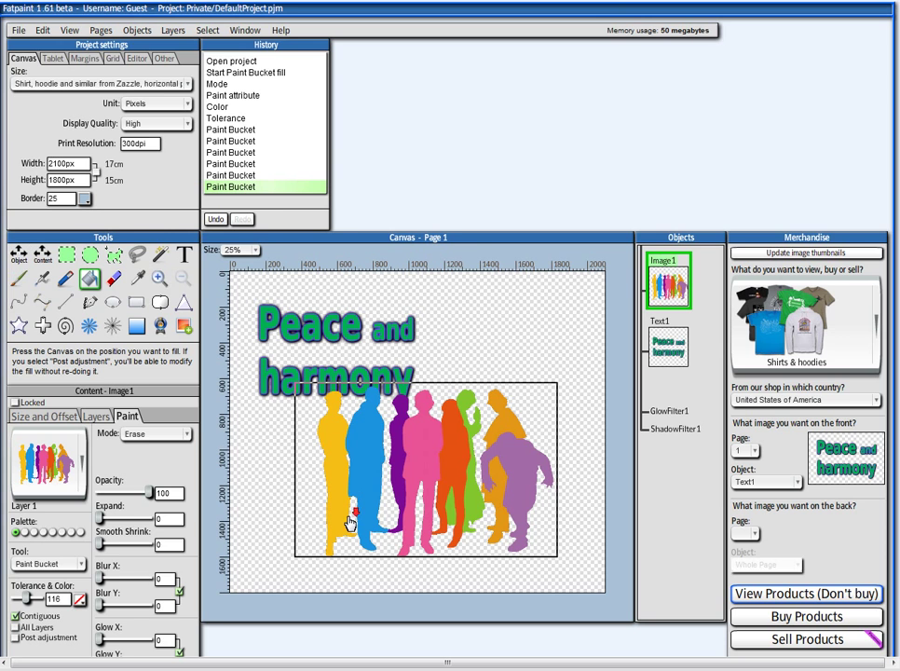
- Set the silhouette layer's blur to 2
{"action": "scroll", "coordinate": [266, 397], "scroll_direction": "down", "scroll_amount": 3}
{"action": "left_click", "coordinate": [91, 224]}
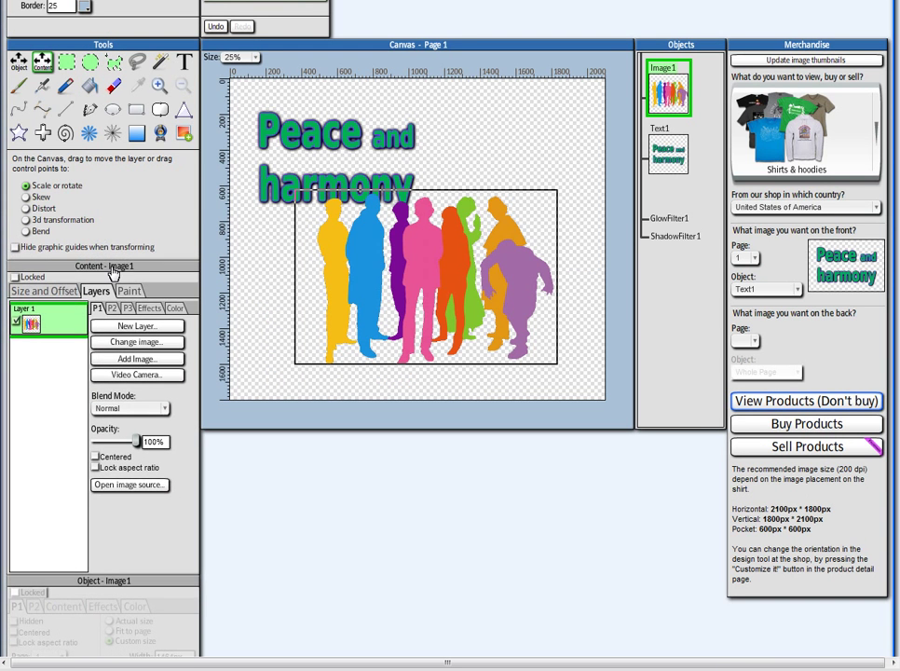
{"action": "left_click", "coordinate": [113, 309]}
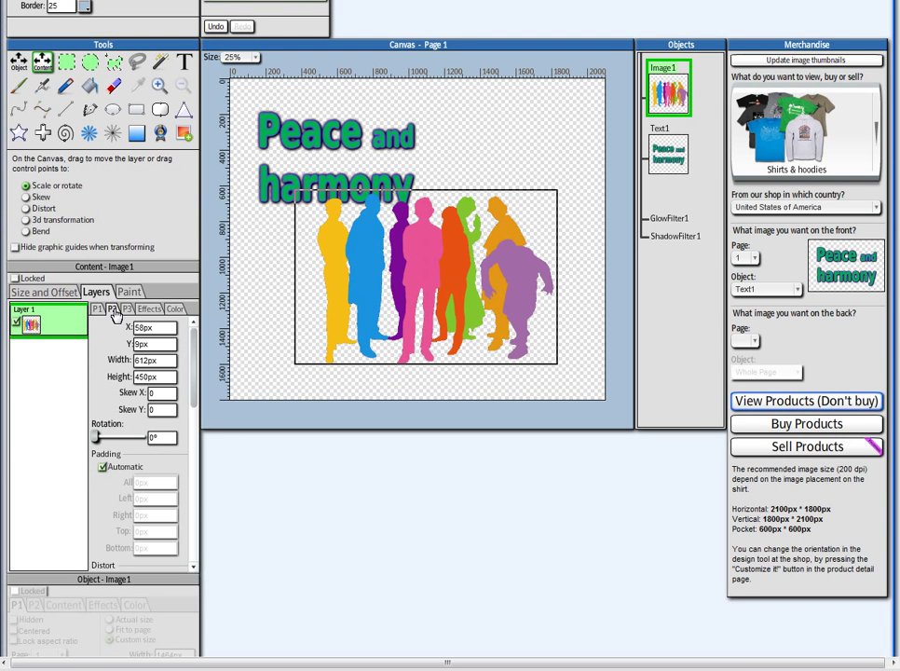
{"action": "left_click", "coordinate": [127, 310]}
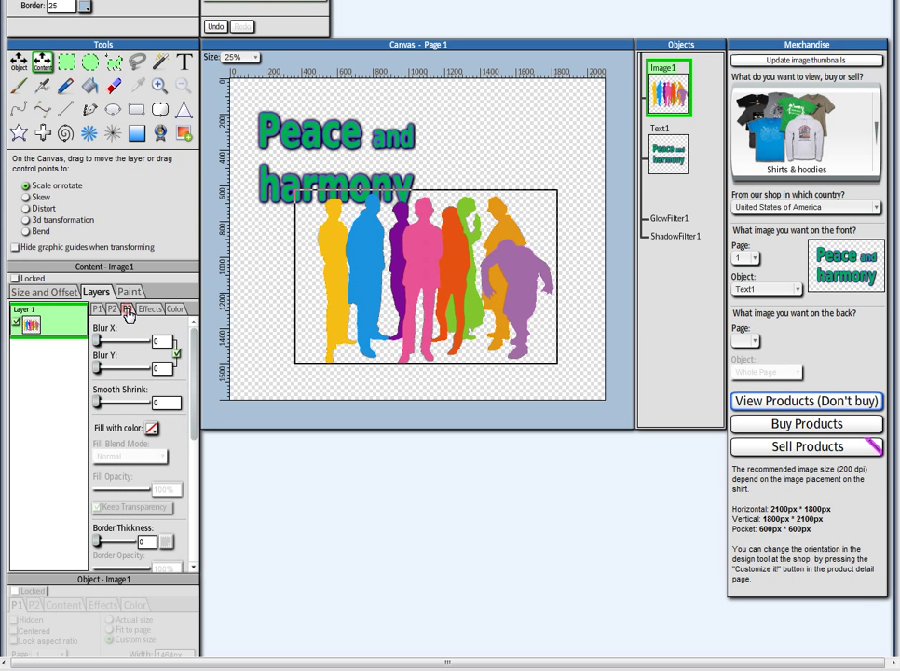
{"action": "left_click_drag", "start_coordinate": [97, 342], "coordinate": [98, 343]}
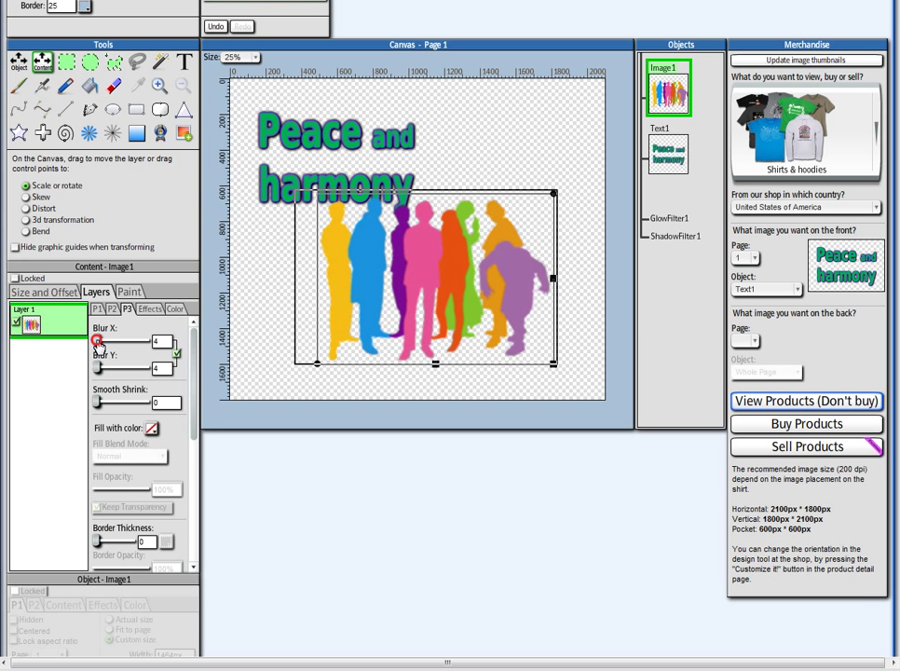
{"action": "left_click", "coordinate": [161, 343]}
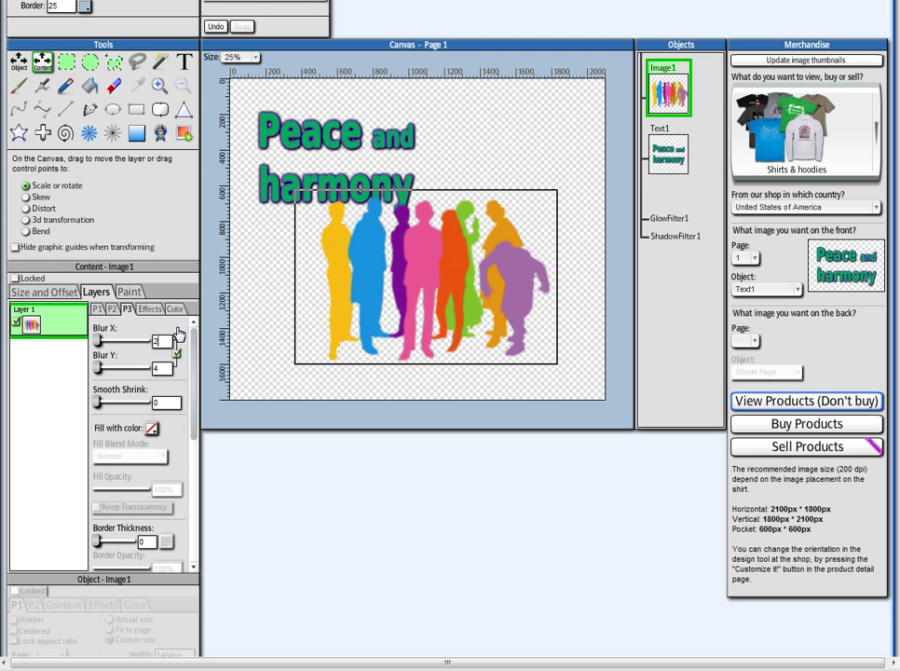
{"action": "type", "text": "2"}
{"action": "key", "text": "Return"}
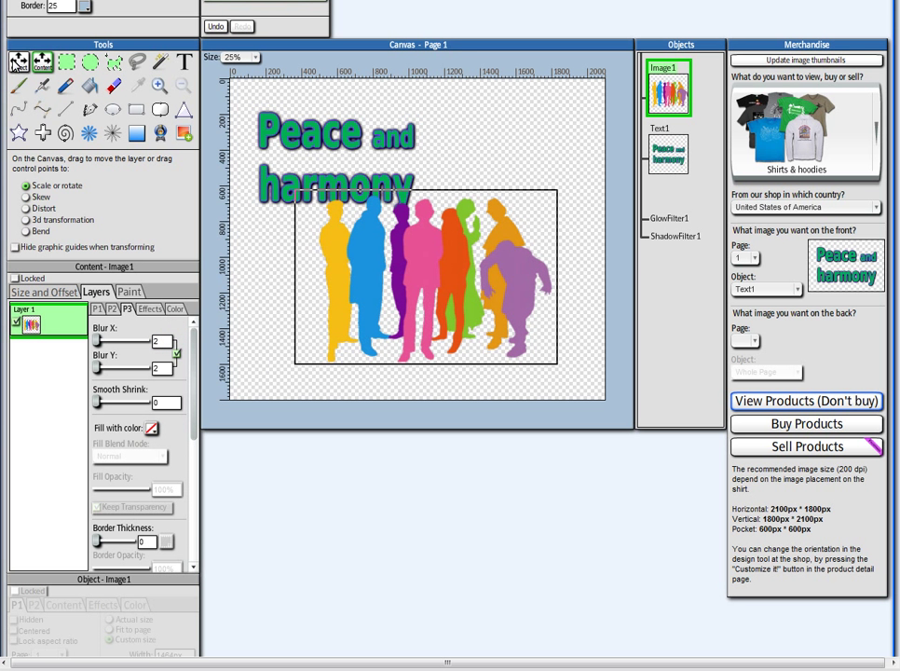
- Move the silhouettes up-left and enlarge them to 1940×1184px across the canvas
{"action": "left_click", "coordinate": [18, 62]}
{"action": "left_click_drag", "start_coordinate": [383, 322], "coordinate": [337, 256]}
{"action": "left_click_drag", "start_coordinate": [508, 303], "coordinate": [593, 363]}
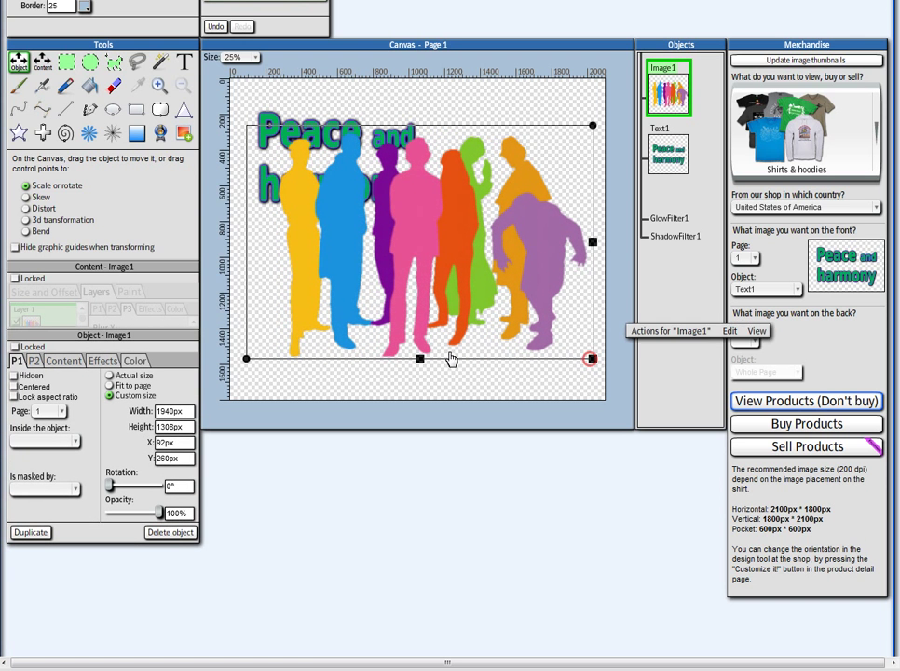
{"action": "left_click_drag", "start_coordinate": [422, 362], "coordinate": [425, 345]}
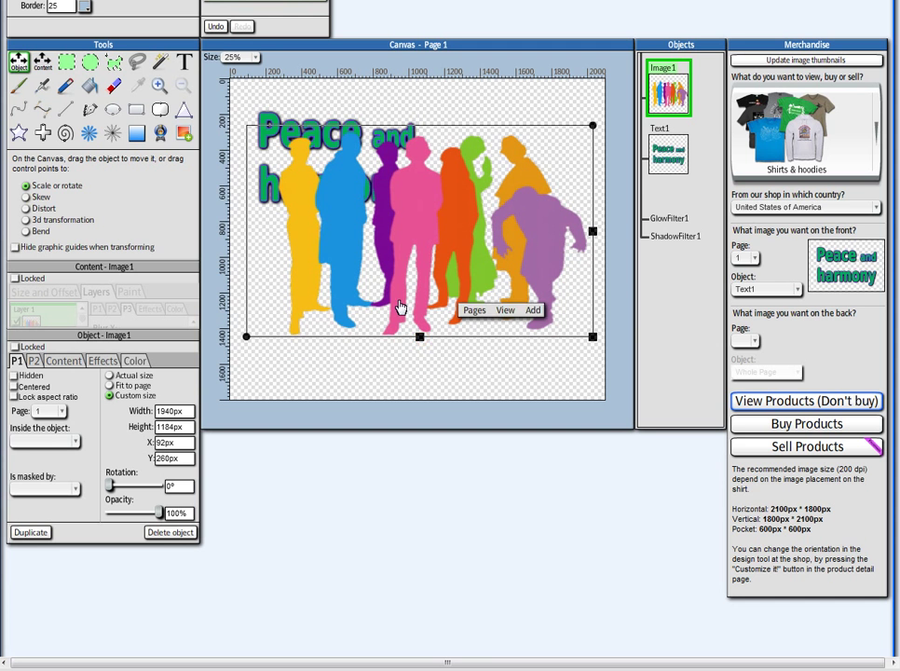
- Bring Text1 in front of Image1 and centre it over the silhouettes at 560,438
{"action": "left_click", "coordinate": [667, 158]}
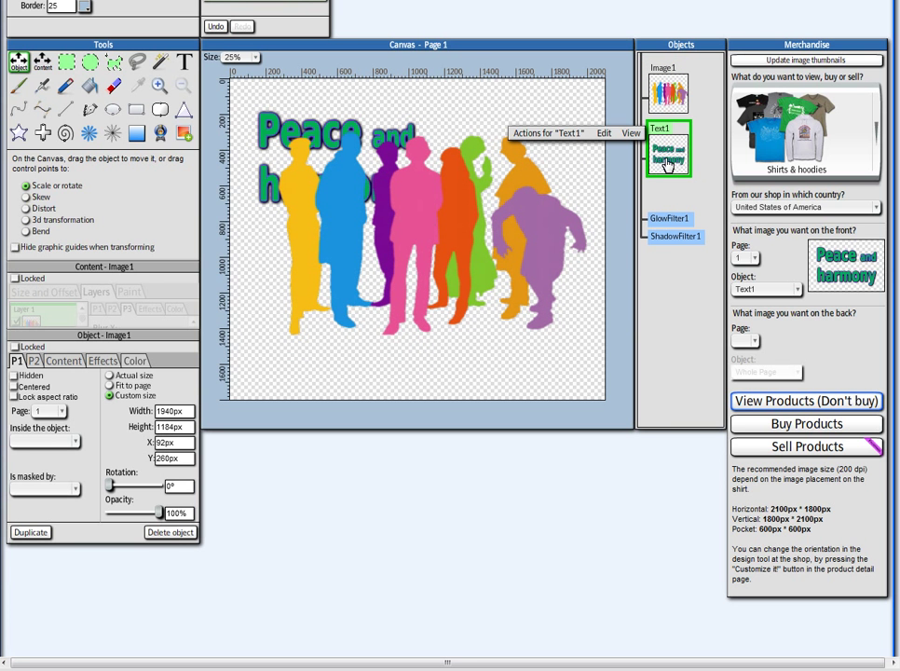
{"action": "left_click_drag", "start_coordinate": [369, 151], "coordinate": [440, 197]}
{"action": "left_click_drag", "start_coordinate": [669, 172], "coordinate": [671, 83]}
{"action": "left_click_drag", "start_coordinate": [409, 211], "coordinate": [417, 230]}
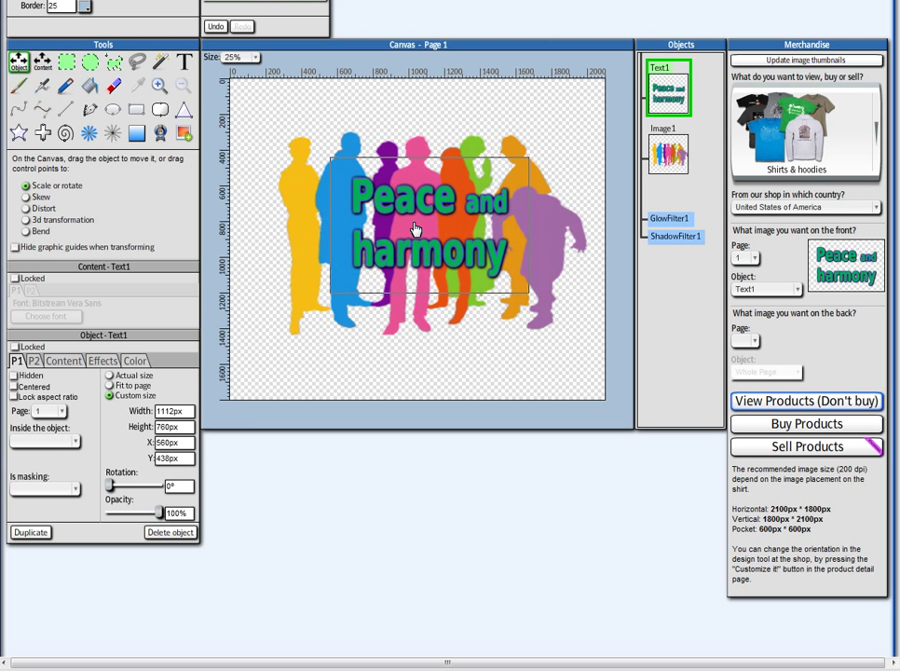
- Try Multiply, Screen and Subtract blending on the text, then settle on Alpha
{"action": "left_click", "coordinate": [35, 364]}
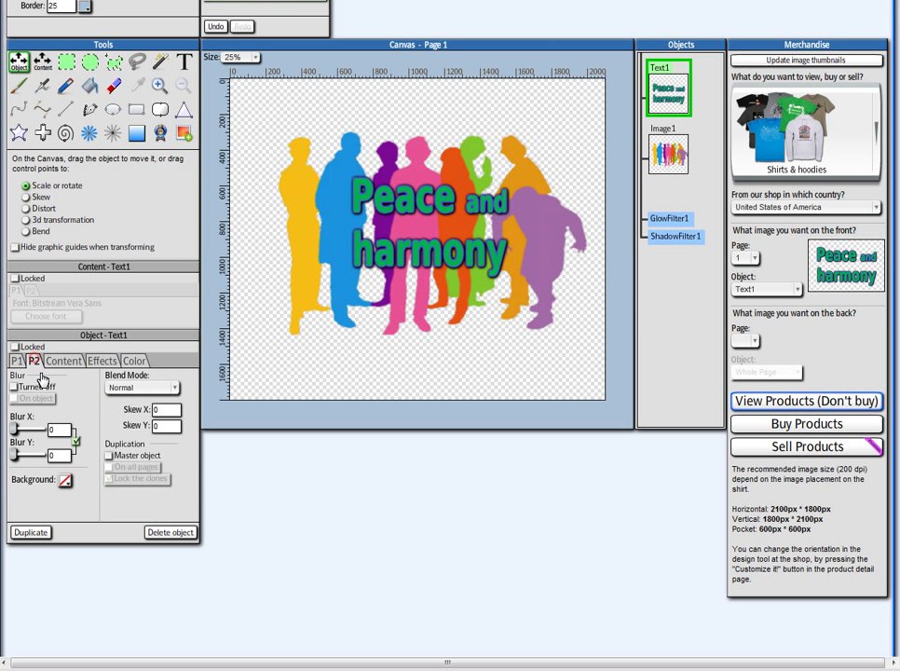
{"action": "left_click", "coordinate": [148, 390]}
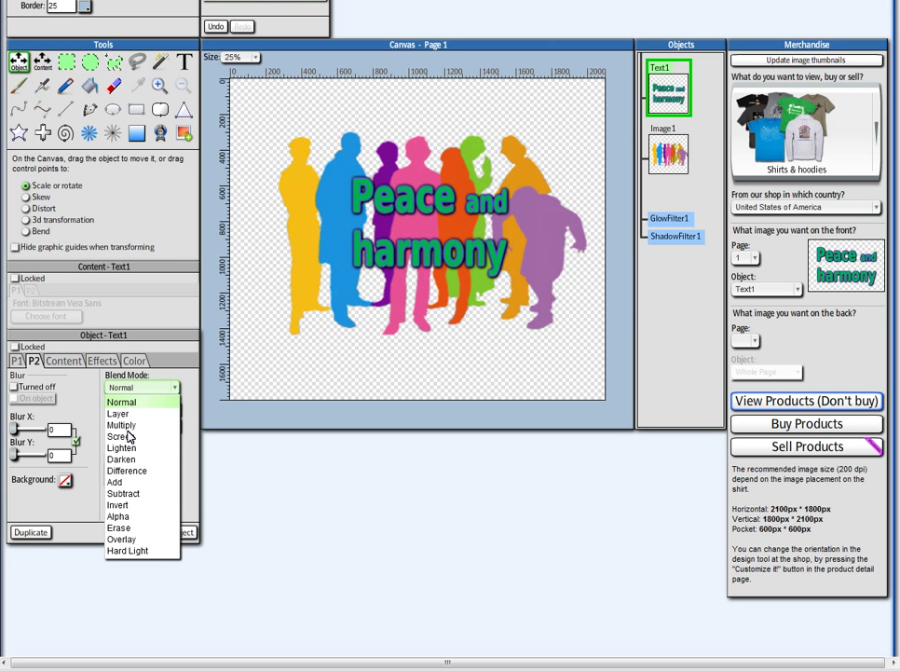
{"action": "left_click", "coordinate": [124, 426]}
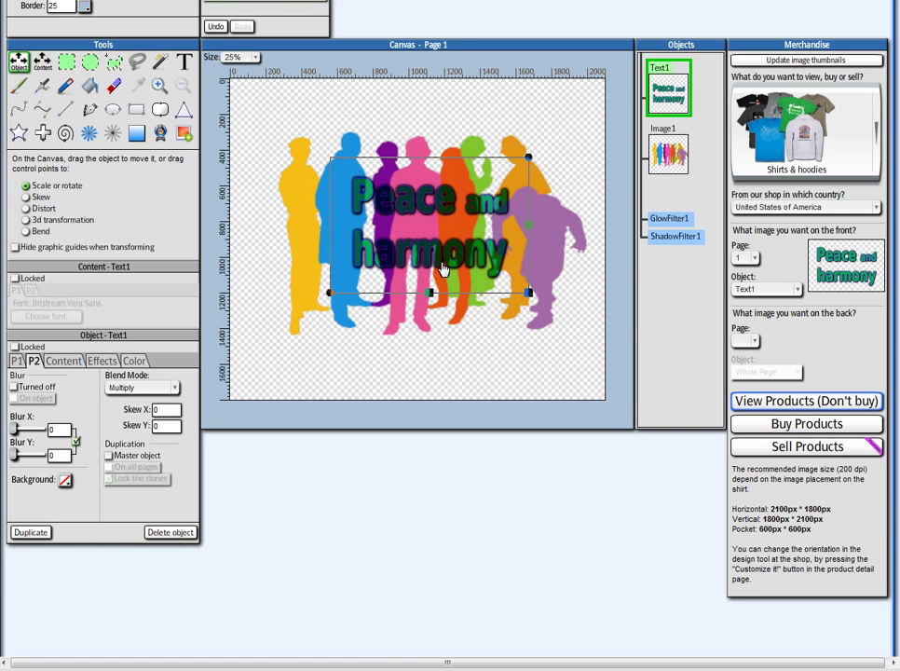
{"action": "mouse_move", "coordinate": [440, 252]}
{"action": "left_mouse_down"}
{"action": "mouse_move", "coordinate": [394, 283]}
{"action": "mouse_move", "coordinate": [446, 263]}
{"action": "mouse_move", "coordinate": [403, 205]}
{"action": "mouse_move", "coordinate": [348, 196]}
{"action": "mouse_move", "coordinate": [445, 246]}
{"action": "left_mouse_up"}
{"action": "left_click", "coordinate": [158, 389]}
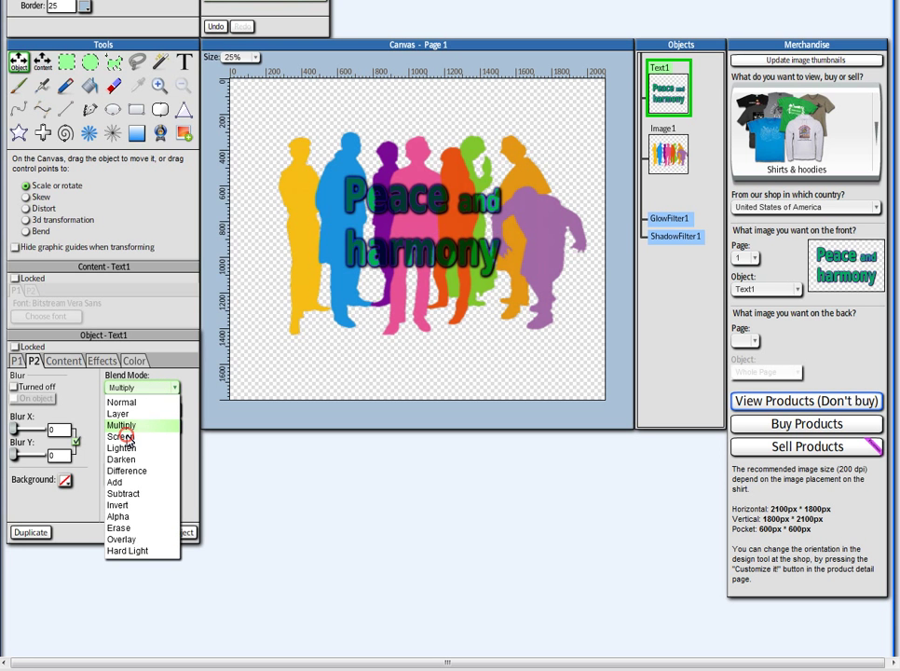
{"action": "left_click", "coordinate": [121, 436]}
{"action": "left_click_drag", "start_coordinate": [450, 242], "coordinate": [412, 252]}
{"action": "left_click", "coordinate": [158, 388]}
{"action": "left_click", "coordinate": [123, 493]}
{"action": "left_click", "coordinate": [158, 388]}
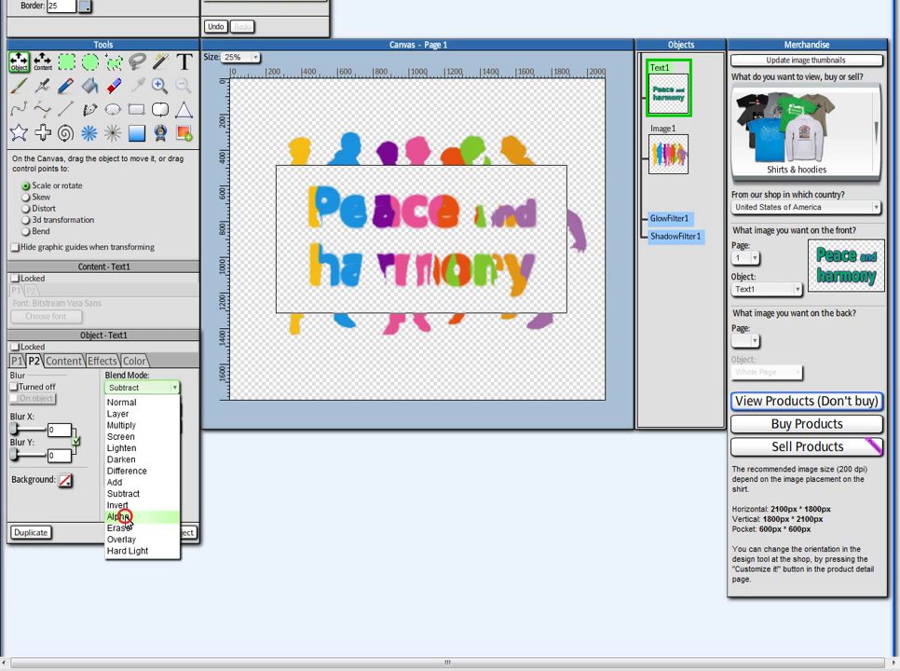
{"action": "left_click", "coordinate": [119, 518]}
- Enlarge and reposition the Peace and harmony text across the canvas
{"action": "left_click_drag", "start_coordinate": [424, 322], "coordinate": [419, 260]}
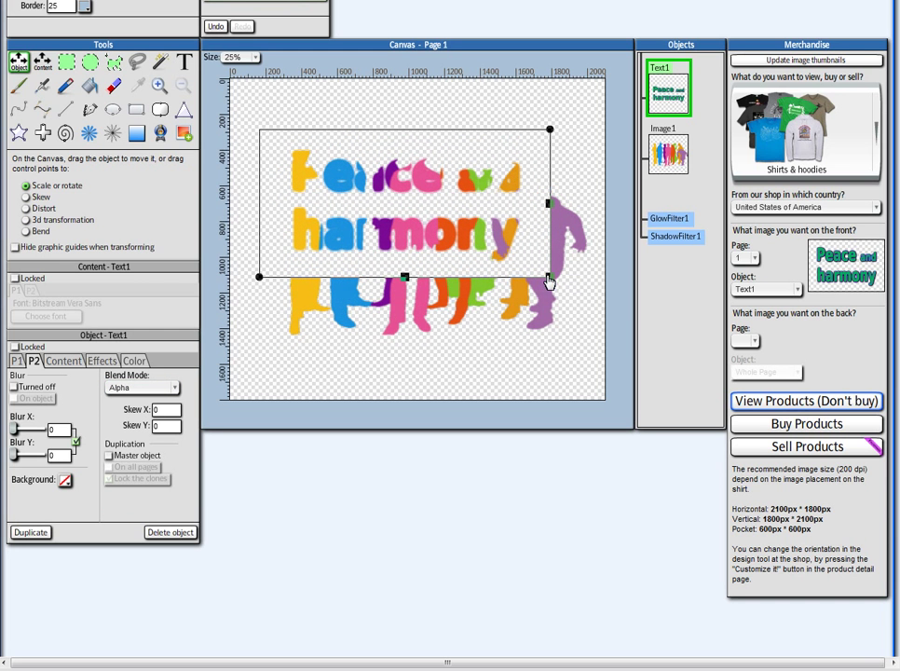
{"action": "left_click_drag", "start_coordinate": [567, 307], "coordinate": [591, 342]}
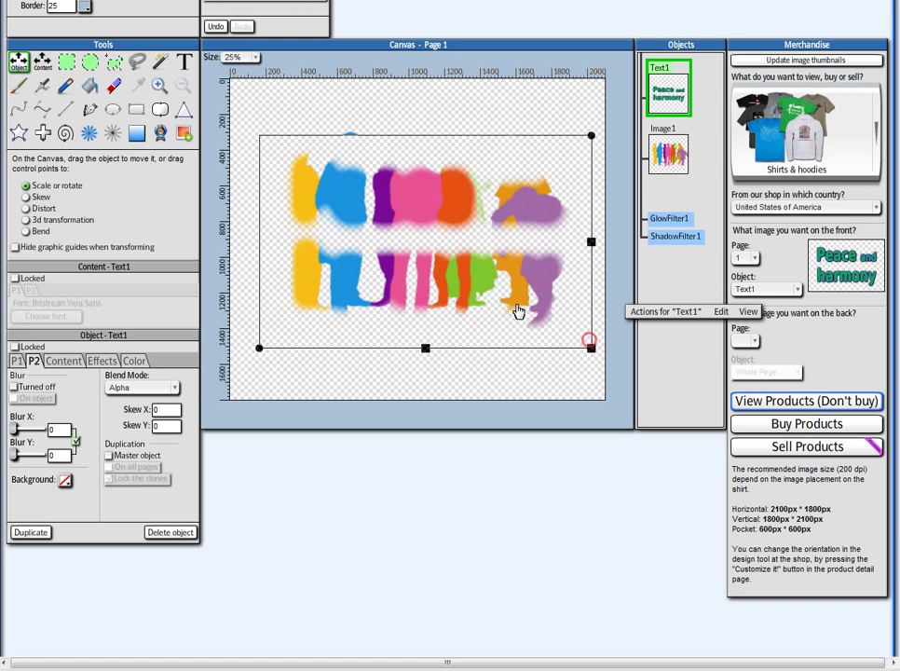
{"action": "left_click_drag", "start_coordinate": [515, 314], "coordinate": [506, 308]}
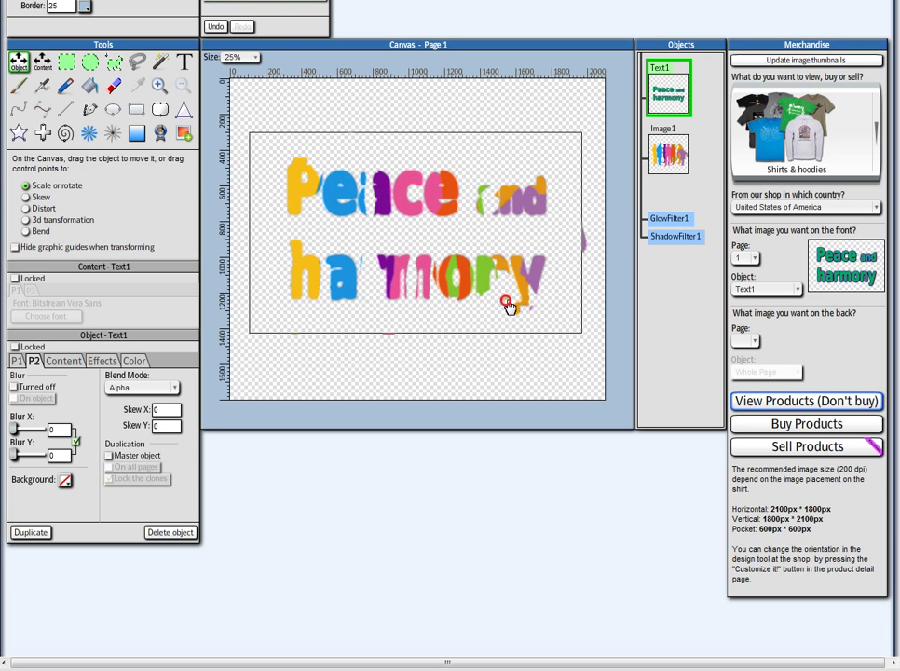
{"action": "left_click_drag", "start_coordinate": [583, 244], "coordinate": [593, 235]}
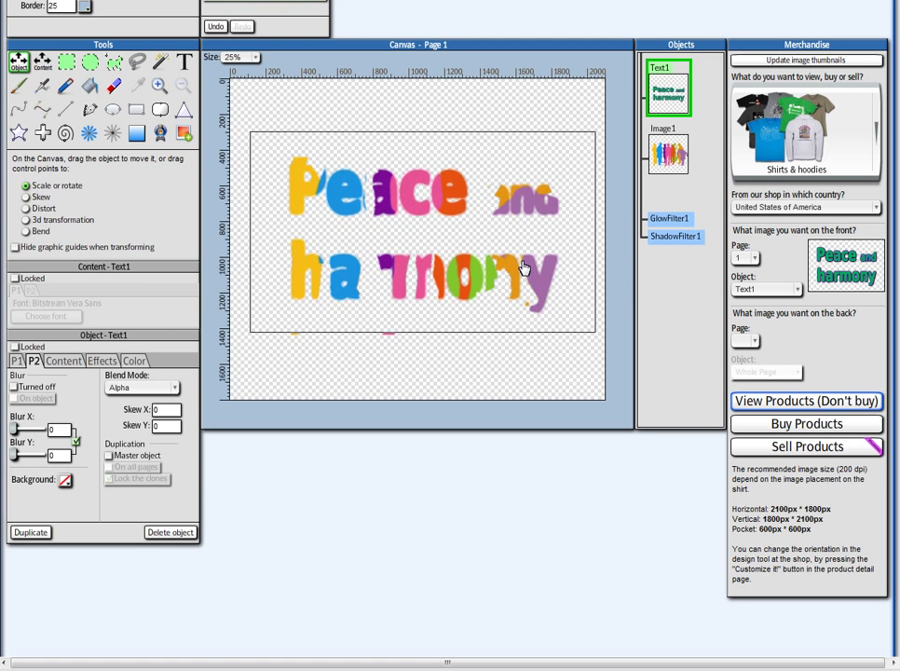
{"action": "left_click_drag", "start_coordinate": [595, 332], "coordinate": [598, 341]}
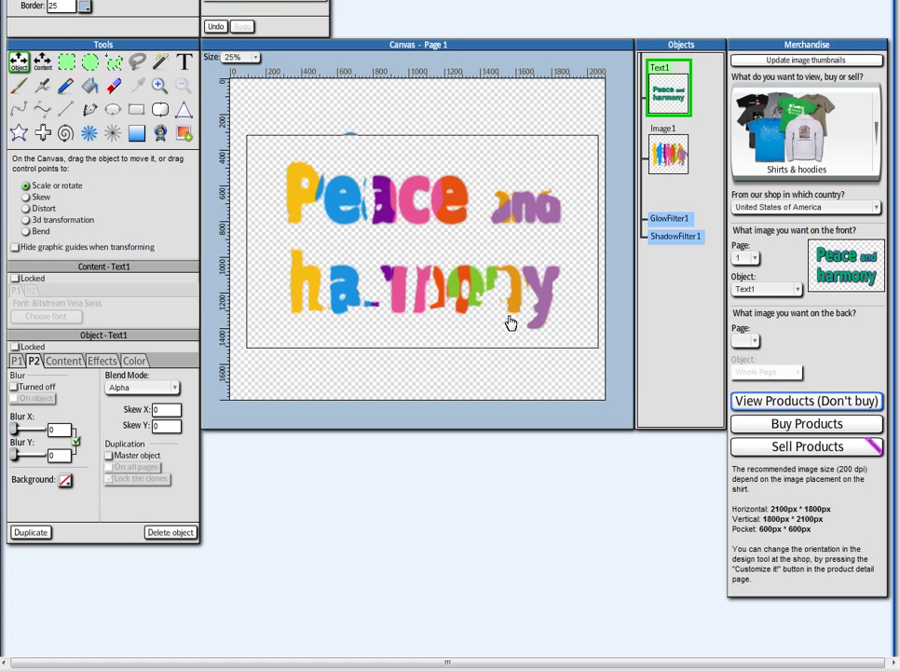
{"action": "left_click", "coordinate": [142, 388]}
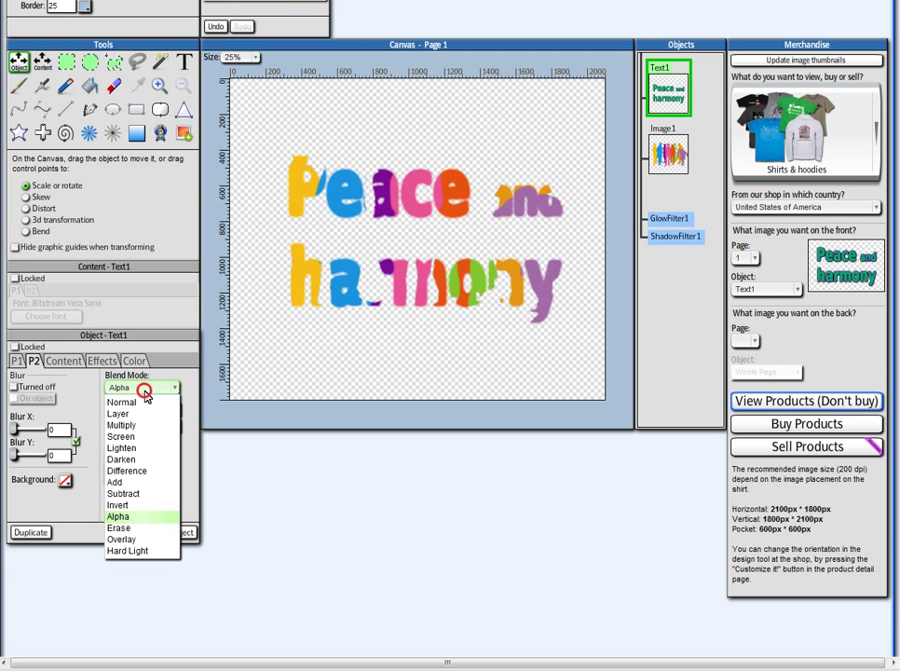
- Switch the text to Erase blending and stretch it to span the silhouettes
{"action": "left_click", "coordinate": [117, 527]}
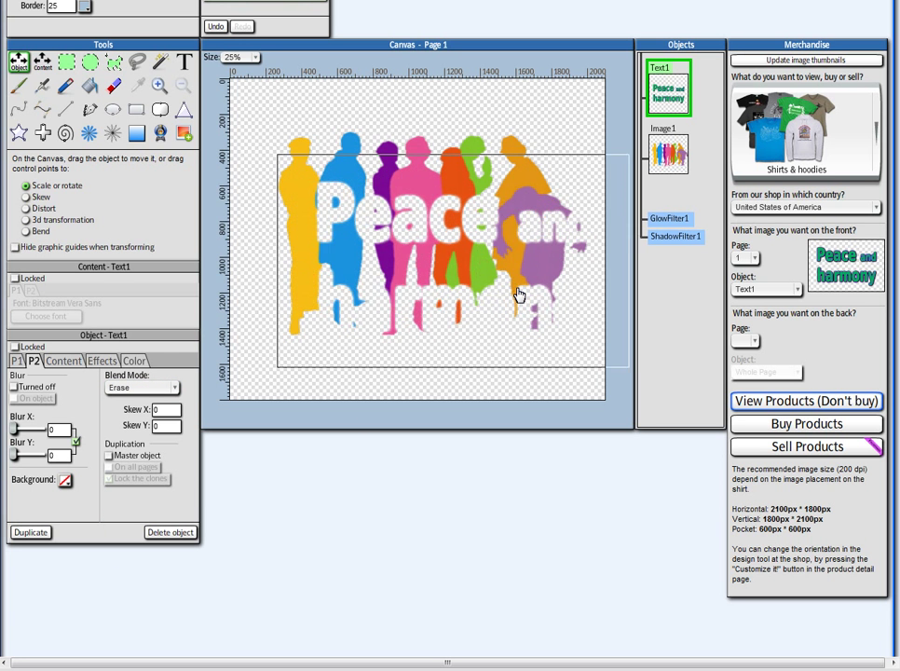
{"action": "left_click", "coordinate": [489, 277]}
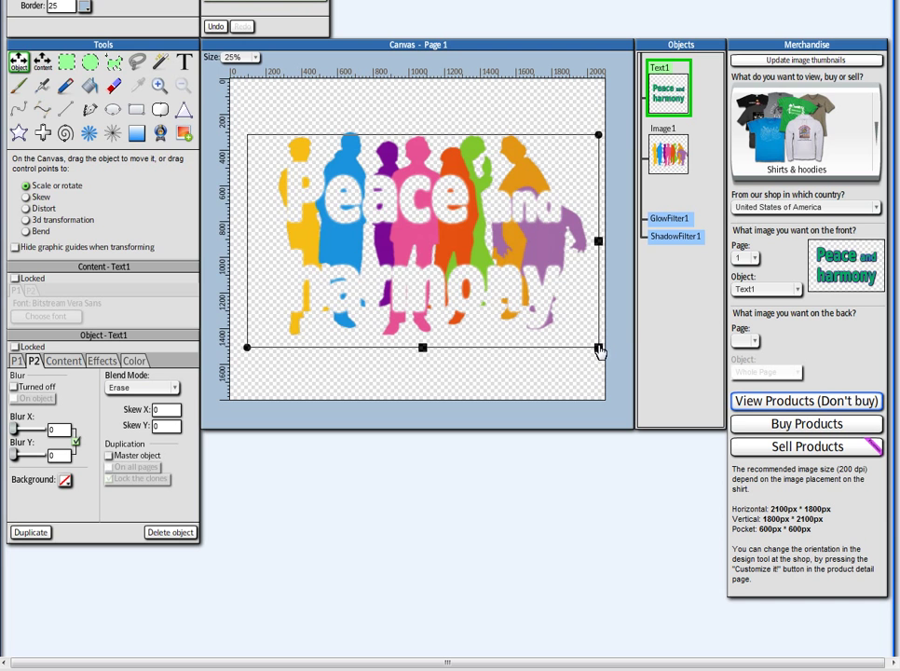
{"action": "left_click_drag", "start_coordinate": [596, 344], "coordinate": [504, 301]}
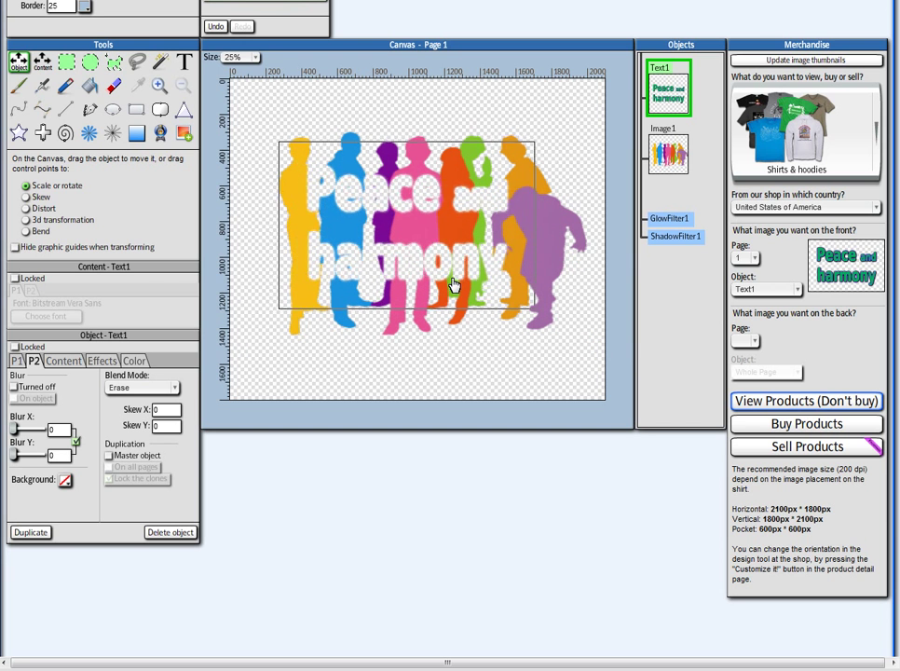
{"action": "left_click_drag", "start_coordinate": [454, 284], "coordinate": [468, 293]}
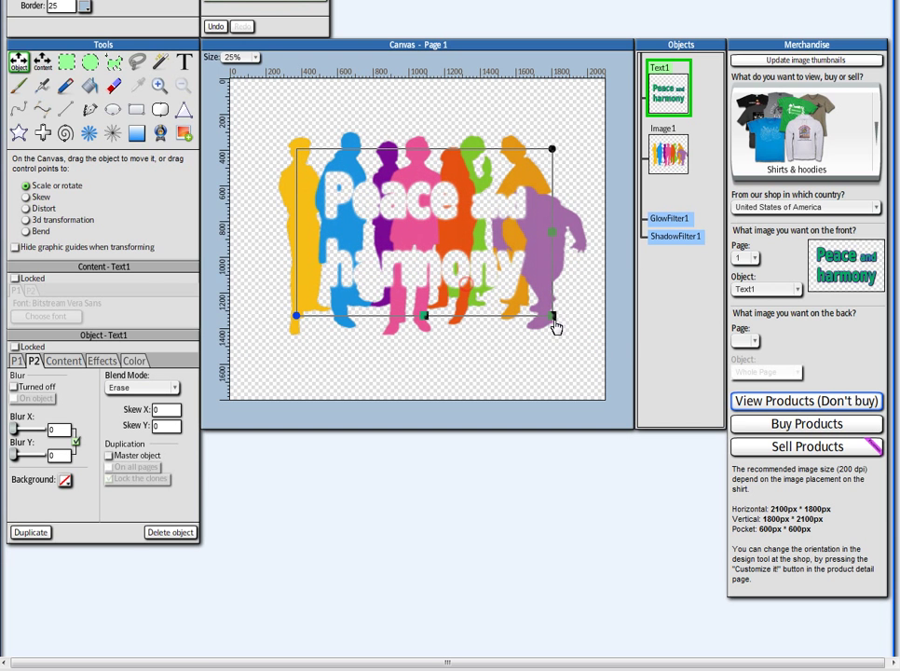
{"action": "left_click_drag", "start_coordinate": [554, 324], "coordinate": [489, 275]}
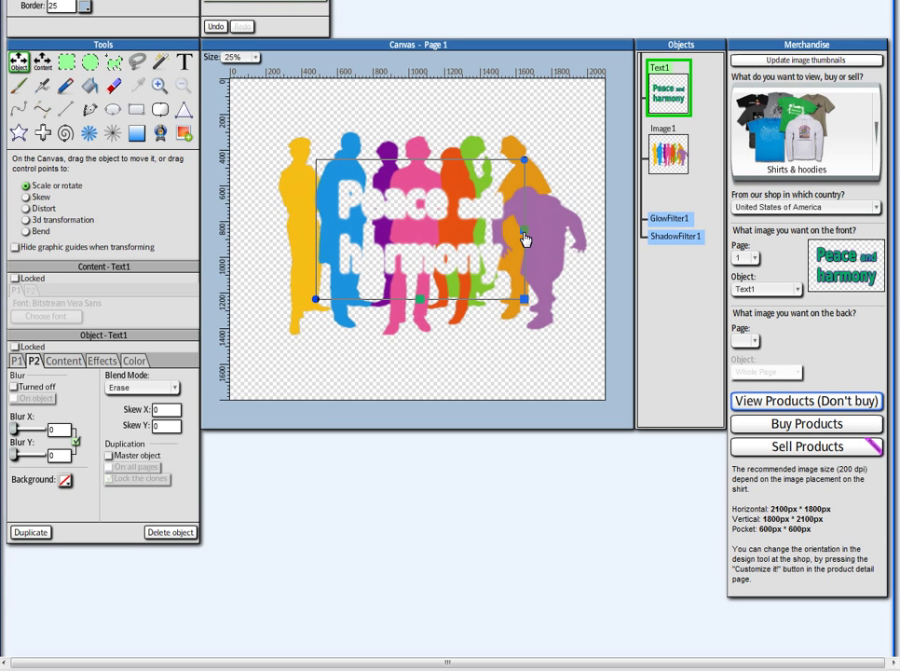
{"action": "left_click_drag", "start_coordinate": [528, 231], "coordinate": [577, 243]}
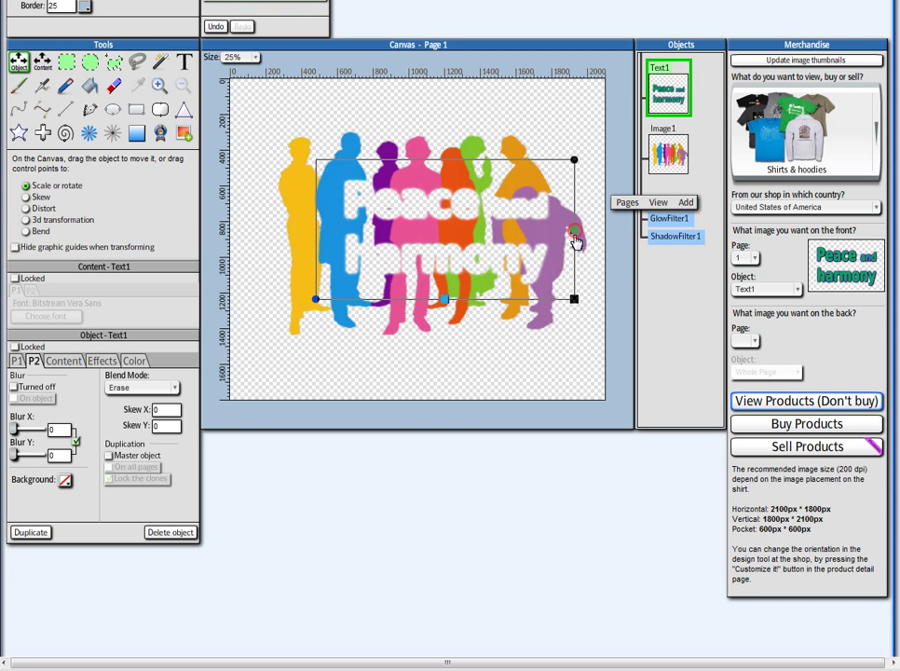
{"action": "left_click_drag", "start_coordinate": [520, 255], "coordinate": [483, 262]}
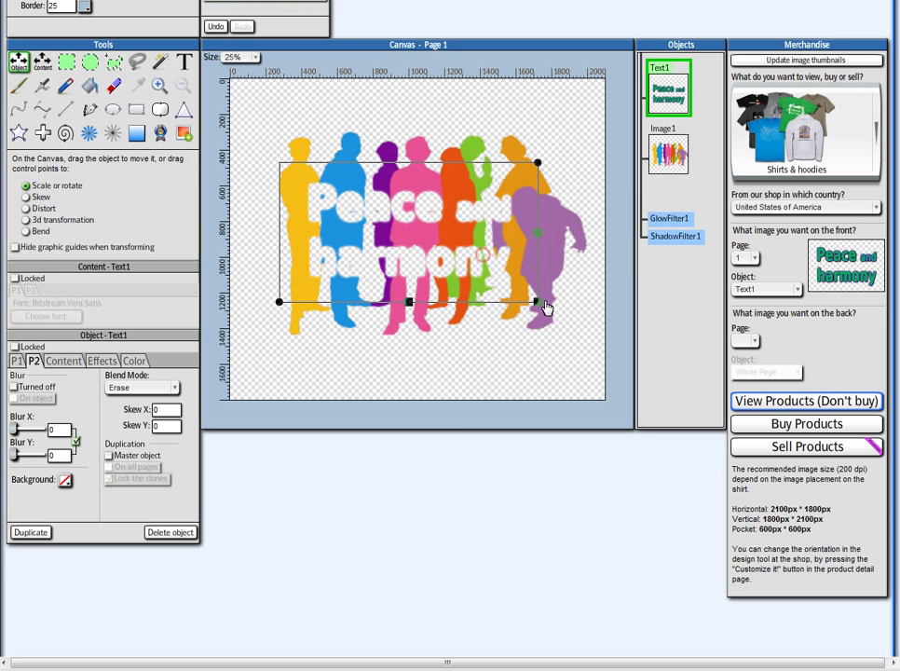
{"action": "left_click_drag", "start_coordinate": [540, 306], "coordinate": [581, 315]}
- Turn off the text's ShadowFilter1 drop shadow, keeping GlowFilter1 on
{"action": "left_click", "coordinate": [103, 363]}
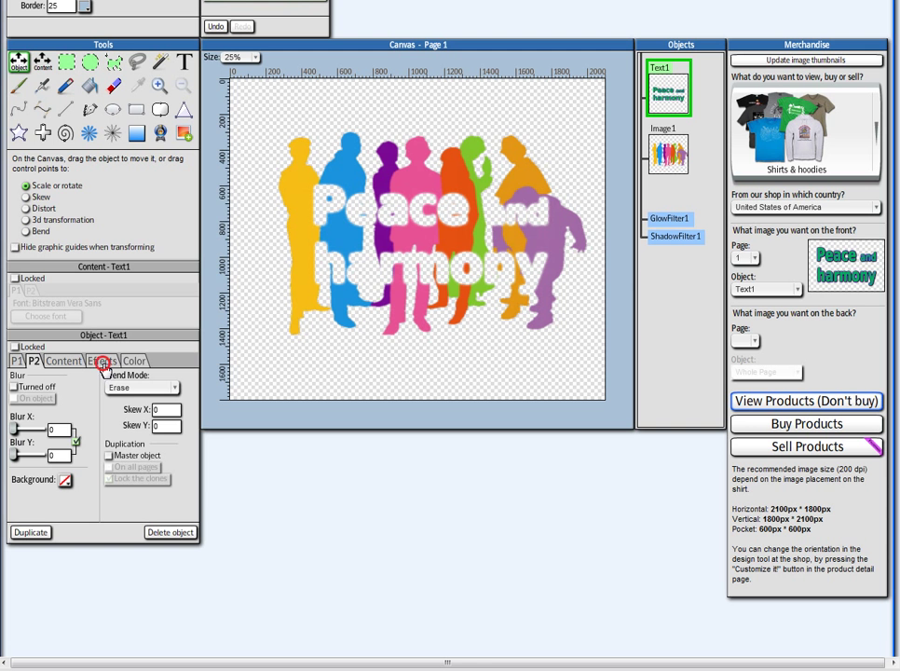
{"action": "left_click", "coordinate": [16, 407]}
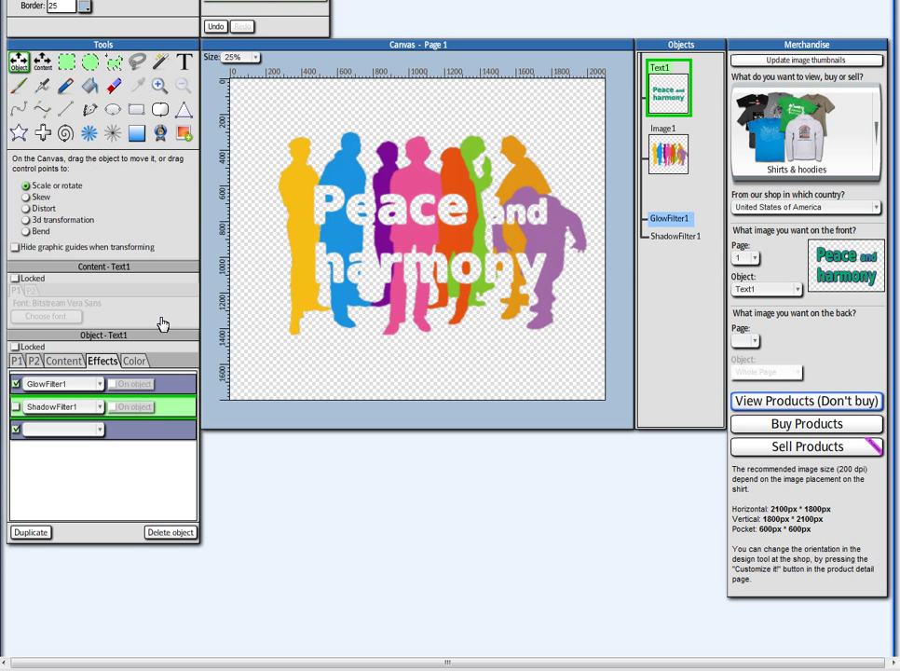
{"action": "left_click", "coordinate": [16, 384]}
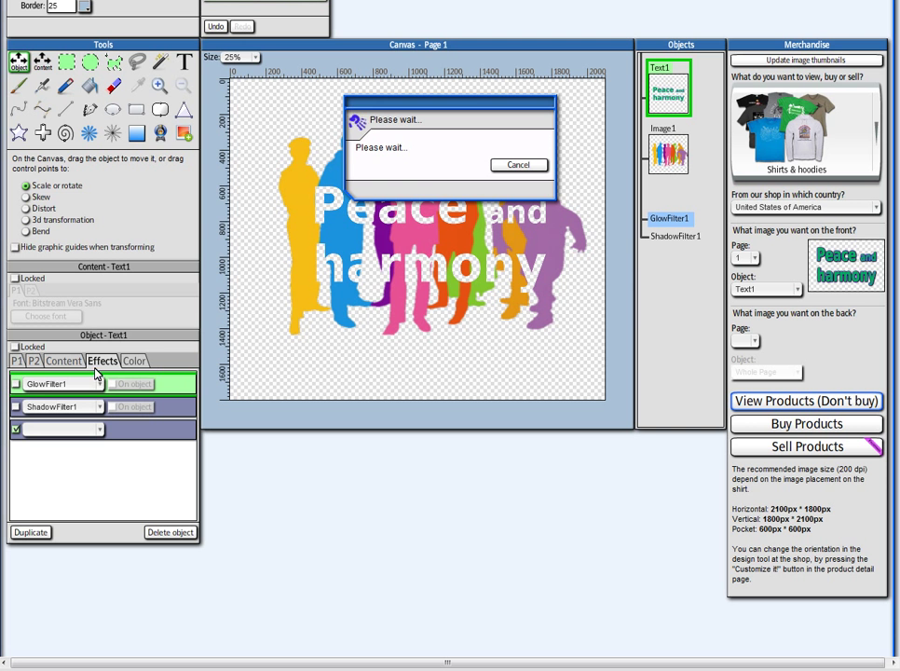
{"action": "left_click", "coordinate": [16, 384]}
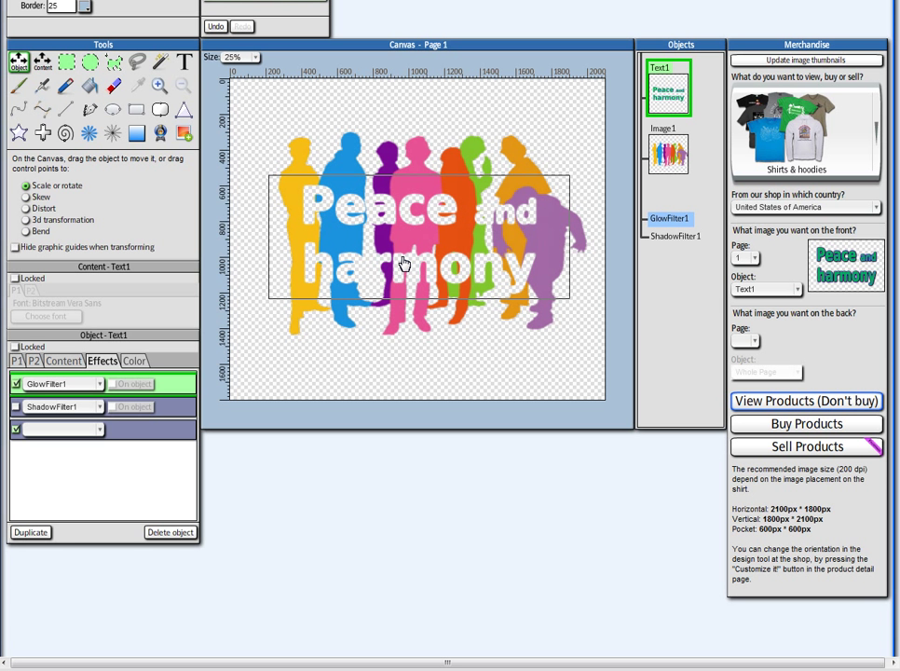
- Nudge the text right, set Whole Page as the front image, and view products
{"action": "left_click_drag", "start_coordinate": [403, 265], "coordinate": [406, 264]}
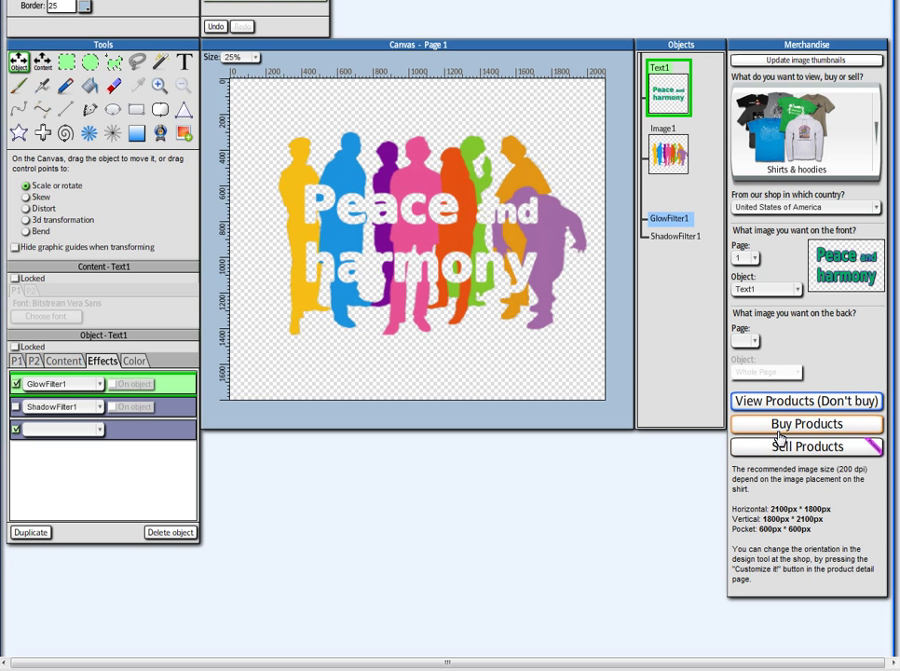
{"action": "left_click", "coordinate": [749, 290]}
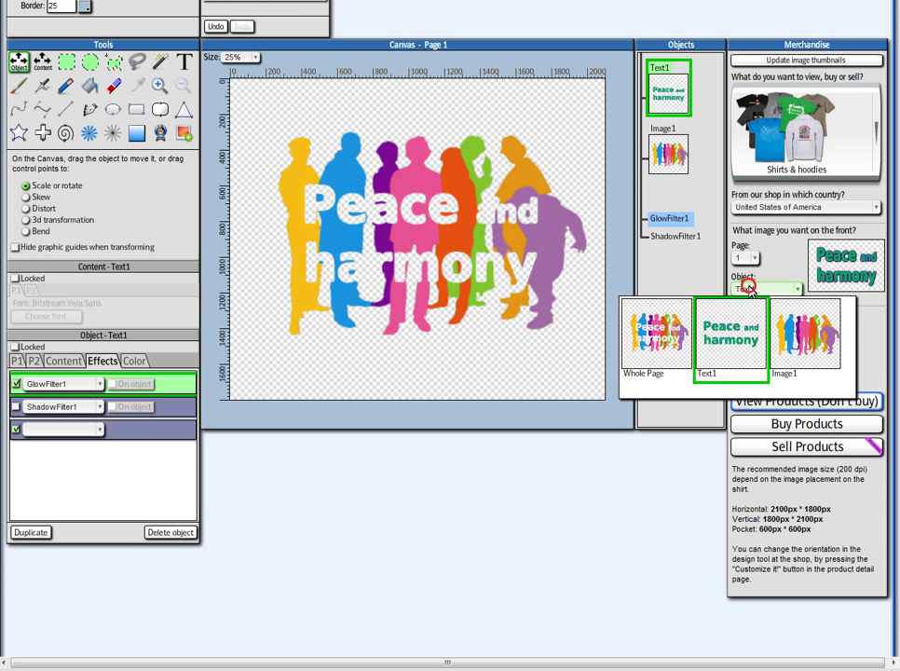
{"action": "left_click", "coordinate": [660, 343]}
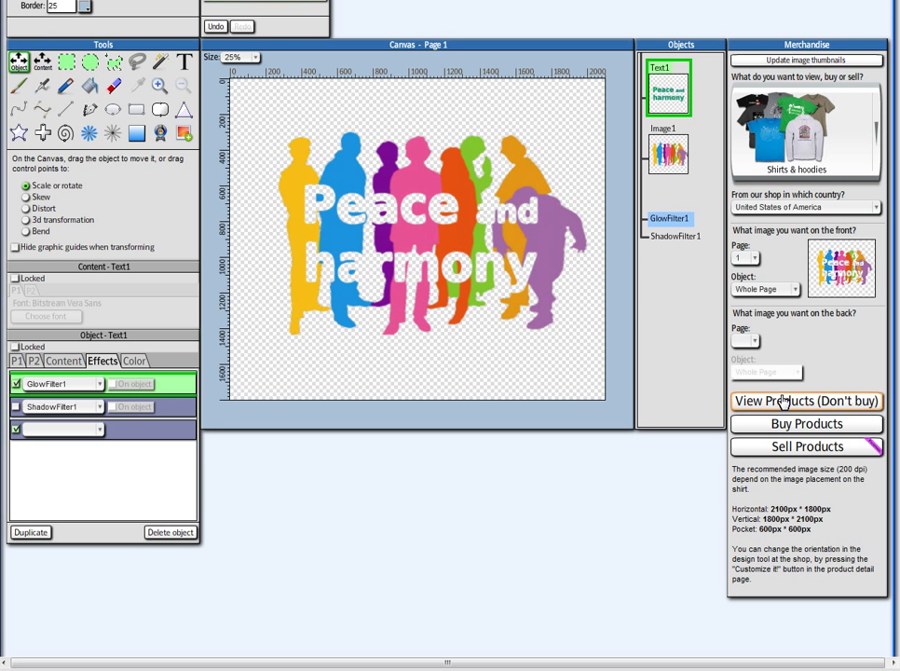
{"action": "left_click", "coordinate": [783, 401]}
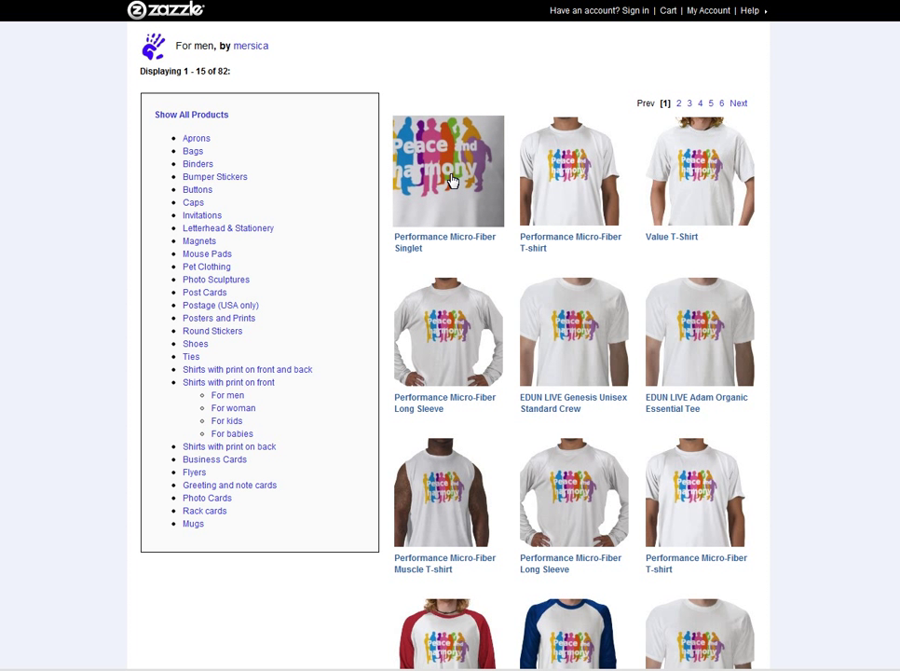
- View the design on a model wearing the Performance Micro-Fiber Singlet
{"action": "left_click", "coordinate": [452, 178]}
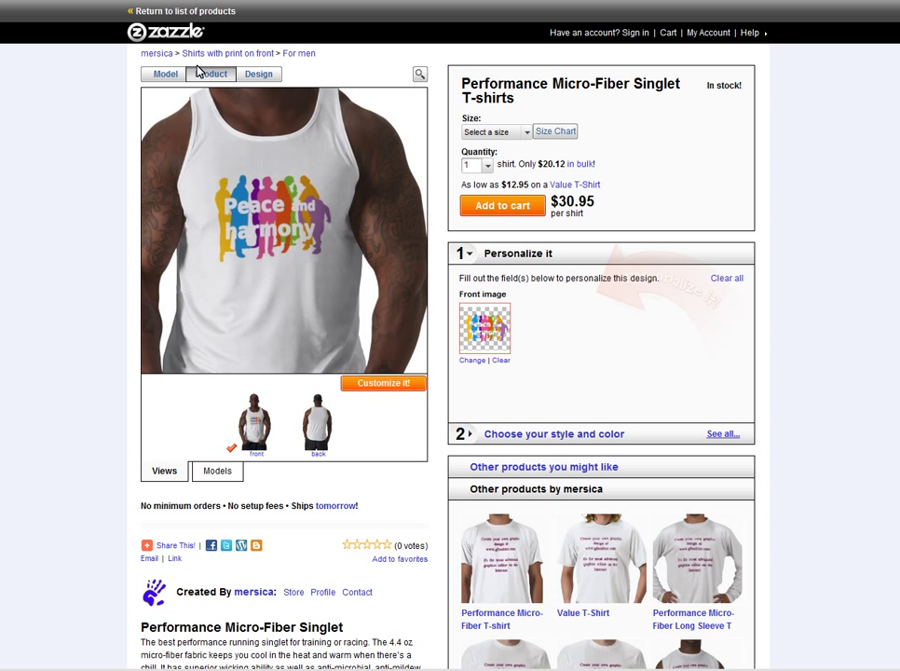
{"action": "left_click", "coordinate": [155, 77]}
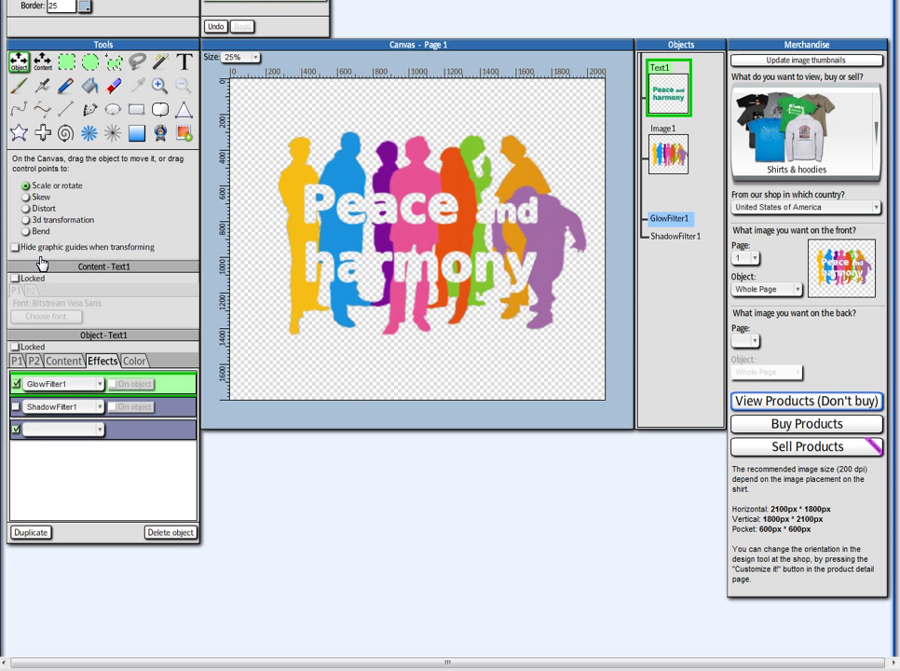
- Add a page-sized Panel1 and nest Text1 and Image1 in it, Text1 above Image1
{"action": "left_click", "coordinate": [183, 133]}
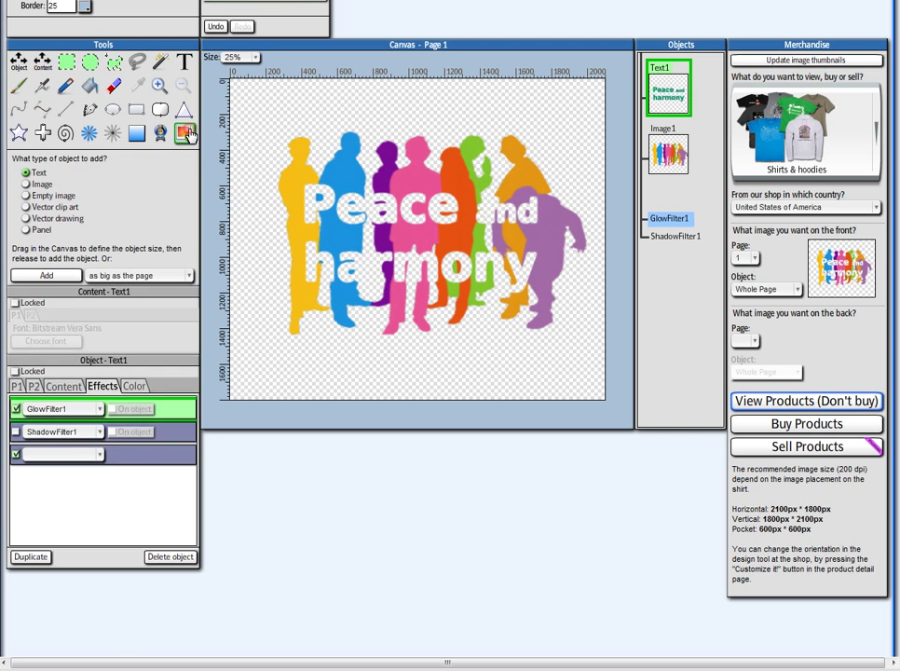
{"action": "left_click", "coordinate": [43, 276]}
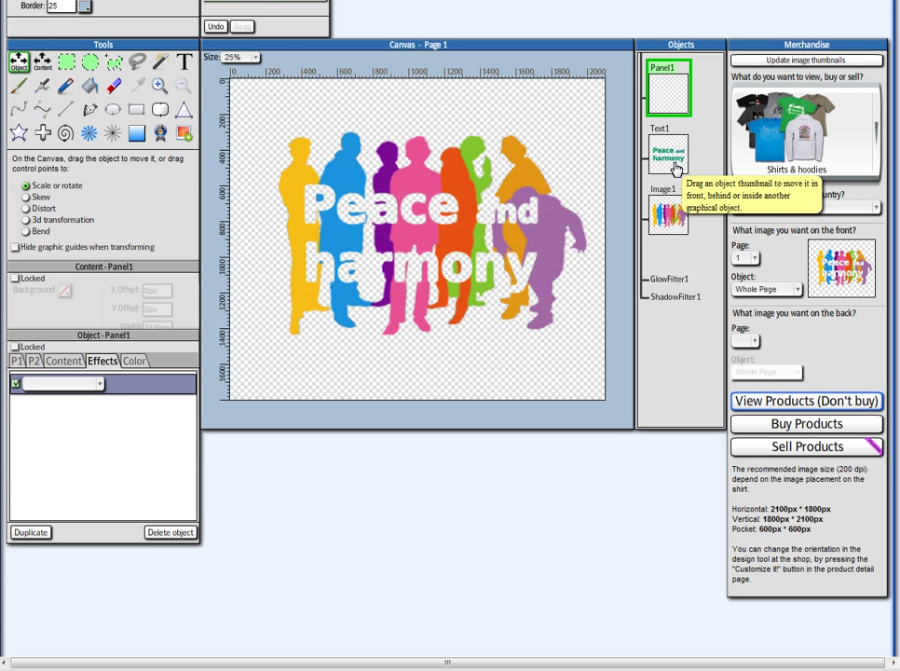
{"action": "left_click_drag", "start_coordinate": [675, 165], "coordinate": [675, 104]}
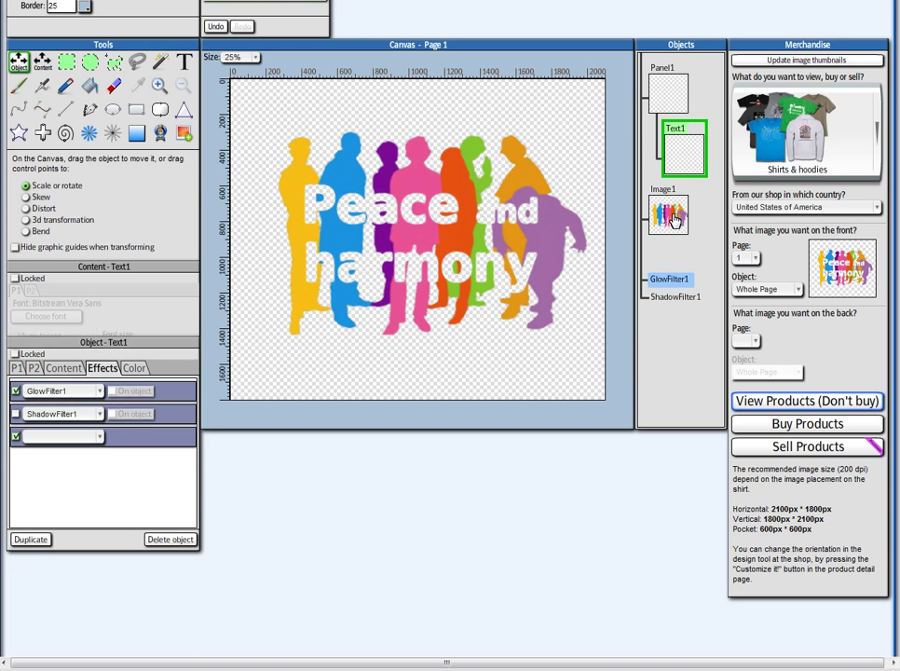
{"action": "left_click_drag", "start_coordinate": [669, 213], "coordinate": [677, 97]}
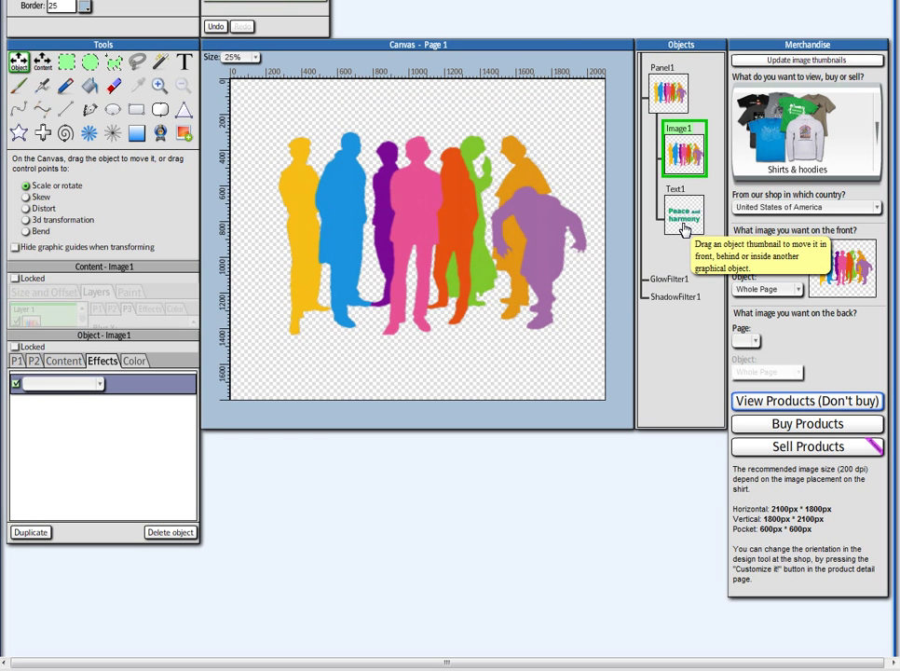
{"action": "left_click_drag", "start_coordinate": [685, 228], "coordinate": [685, 145]}
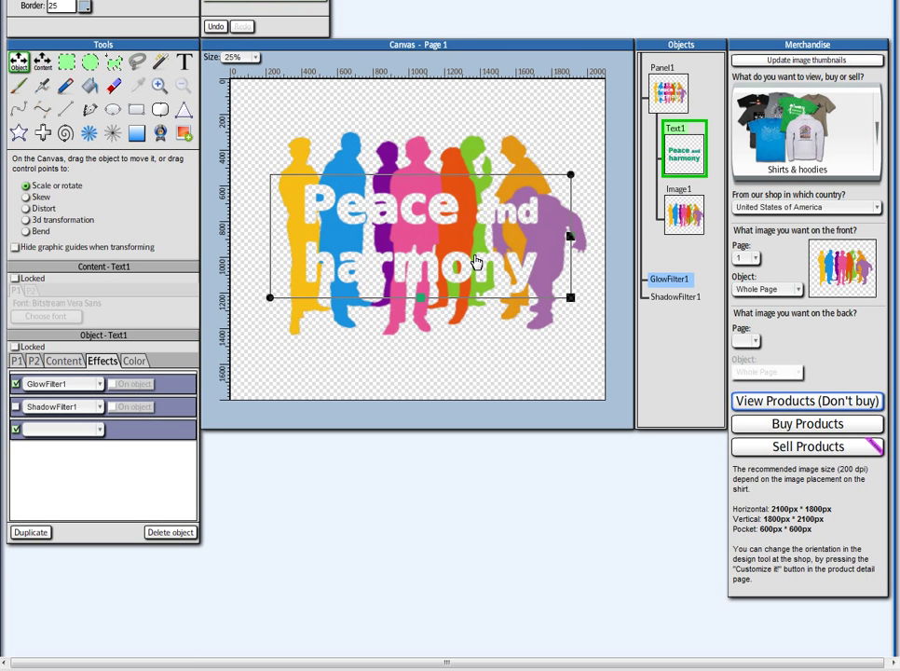
- Apply the ShadowFilter1 drop shadow to Panel1
{"action": "left_click", "coordinate": [671, 98]}
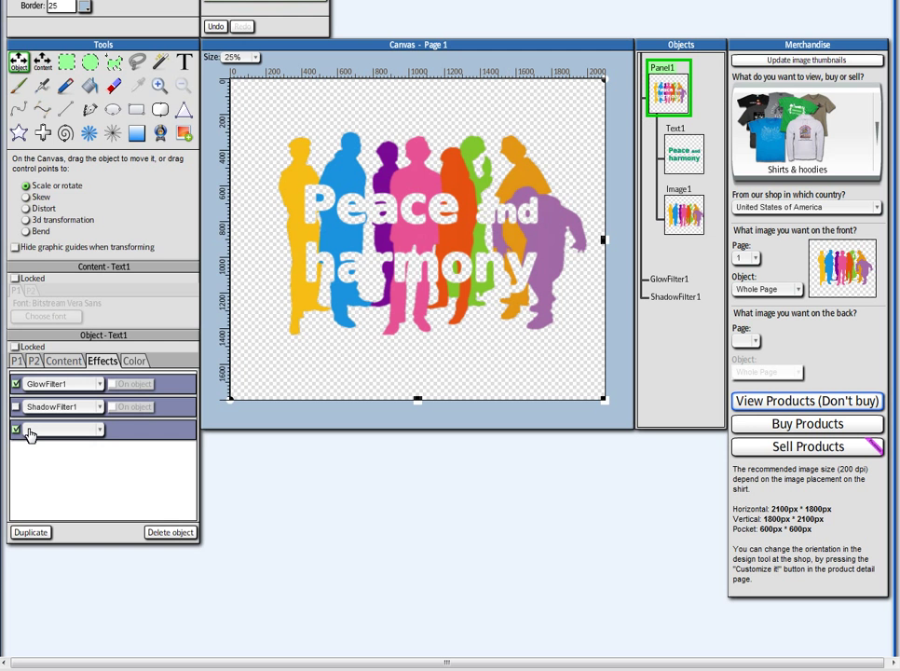
{"action": "left_click", "coordinate": [75, 384]}
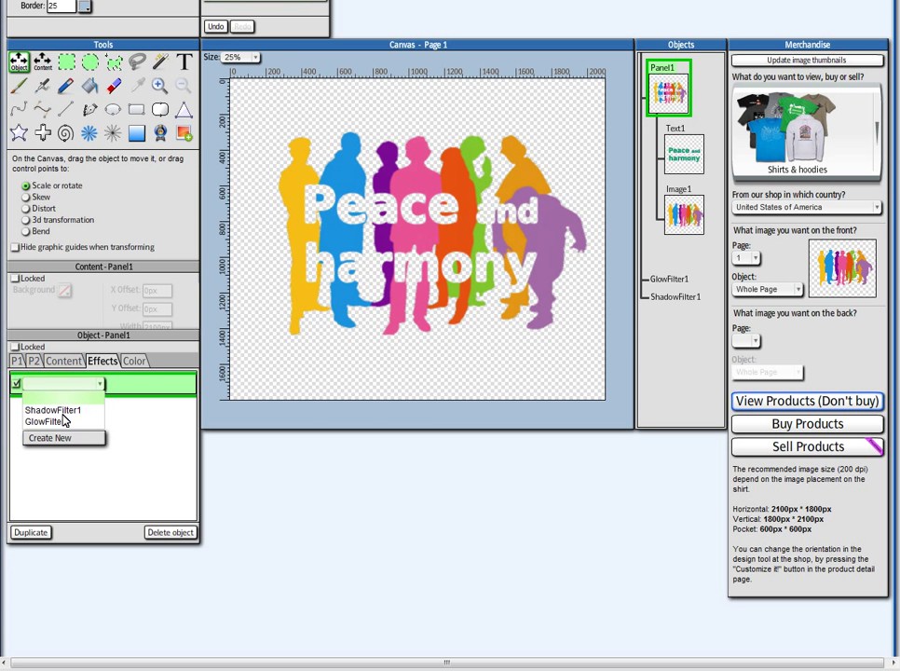
{"action": "left_click", "coordinate": [62, 412]}
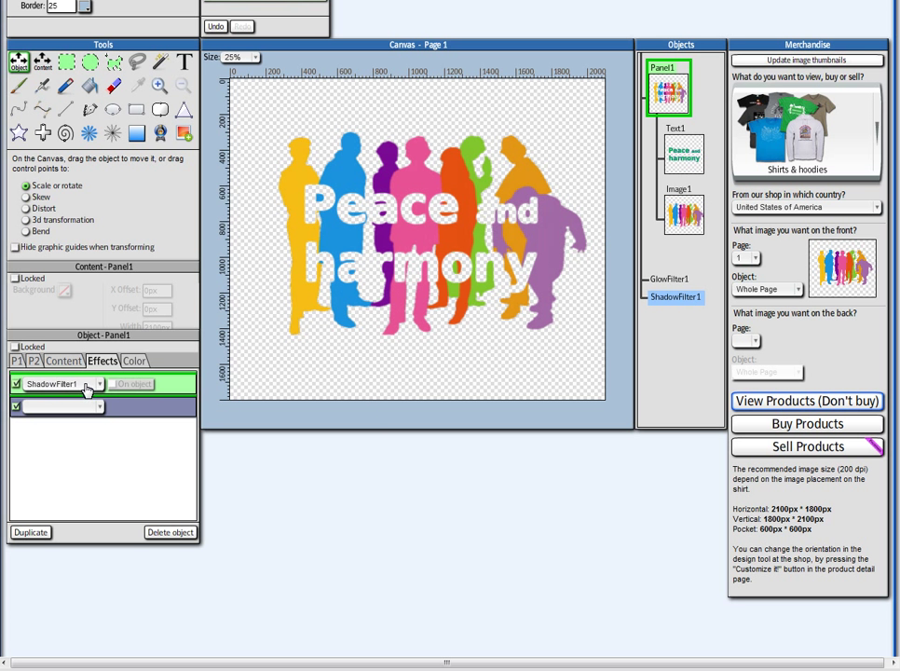
- Mark Text1 and Image1 as 'Is inside content' of Panel1 and check each object
{"action": "left_click", "coordinate": [692, 152]}
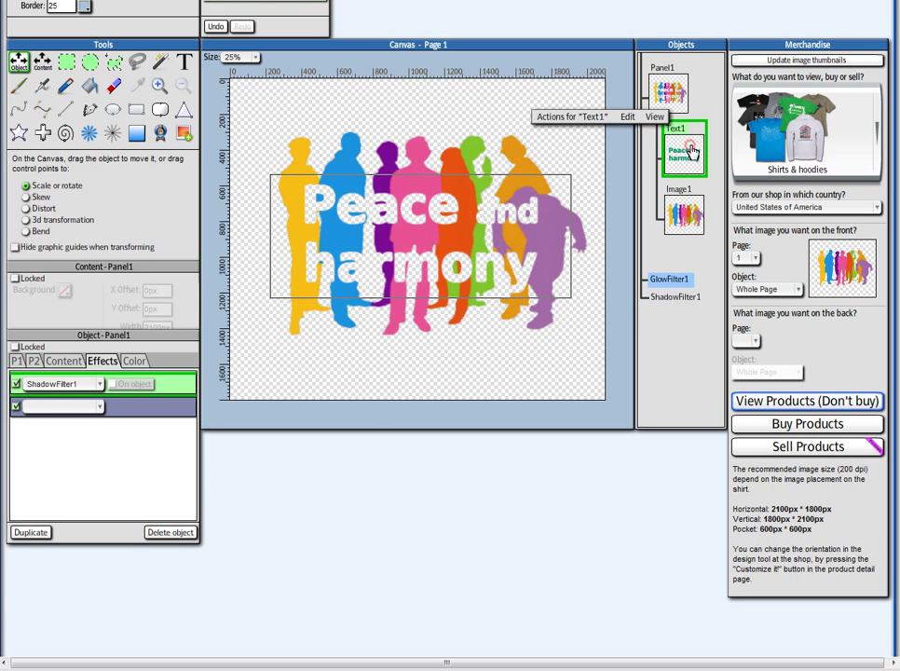
{"action": "left_click", "coordinate": [18, 363]}
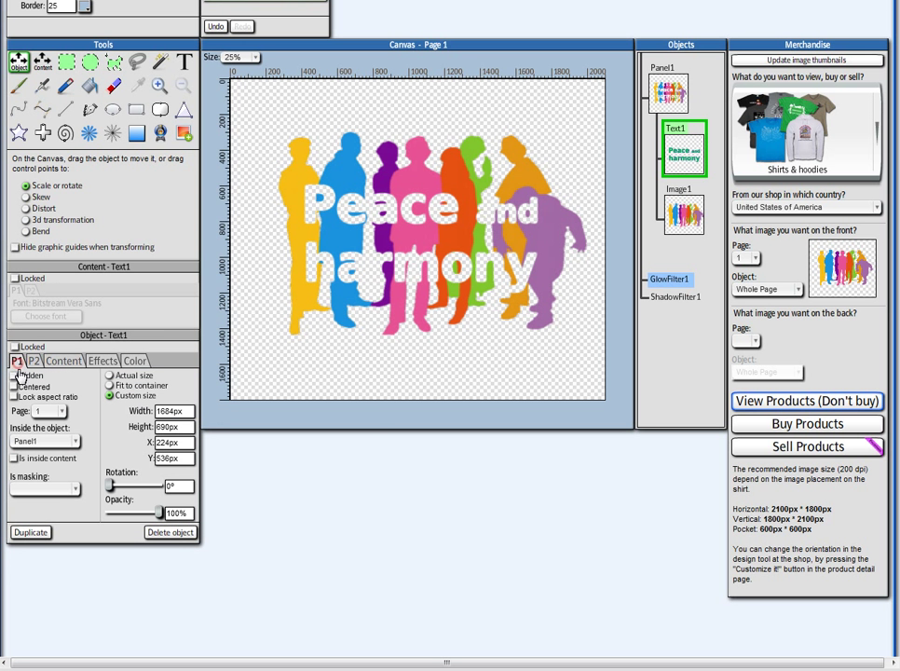
{"action": "left_click", "coordinate": [13, 459]}
{"action": "left_click", "coordinate": [679, 219]}
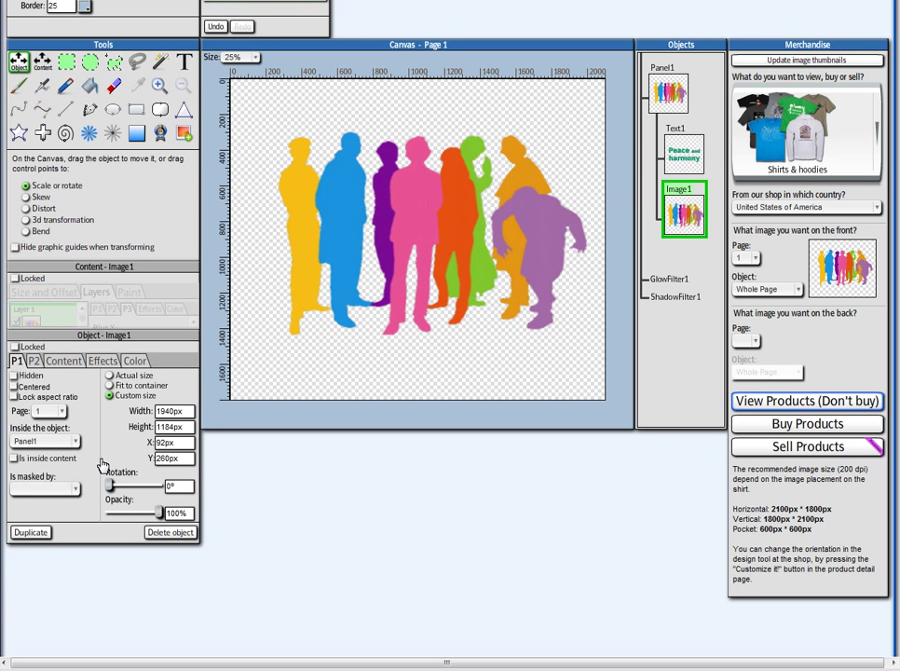
{"action": "left_click", "coordinate": [13, 459]}
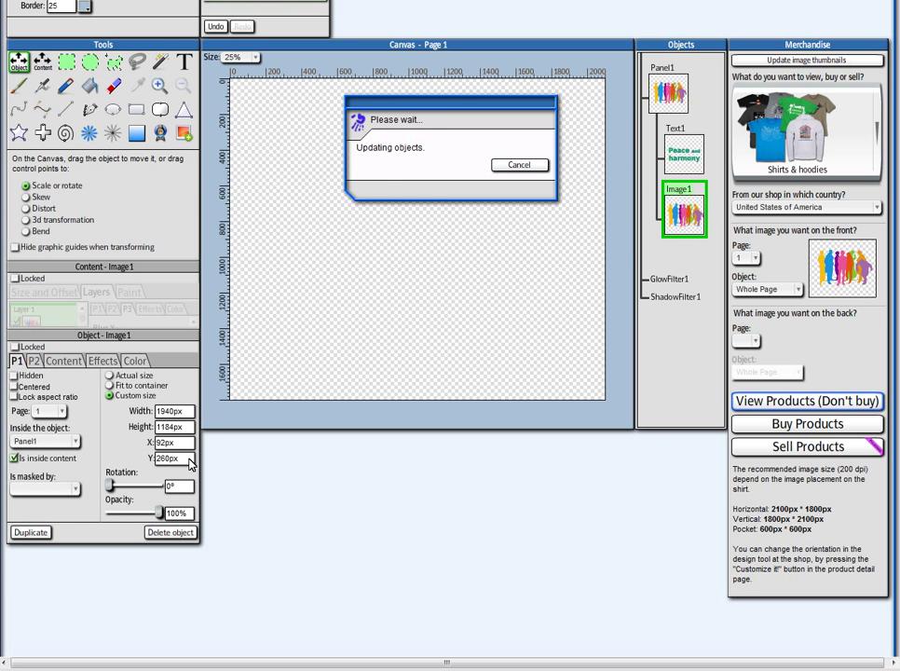
{"action": "left_click", "coordinate": [668, 93]}
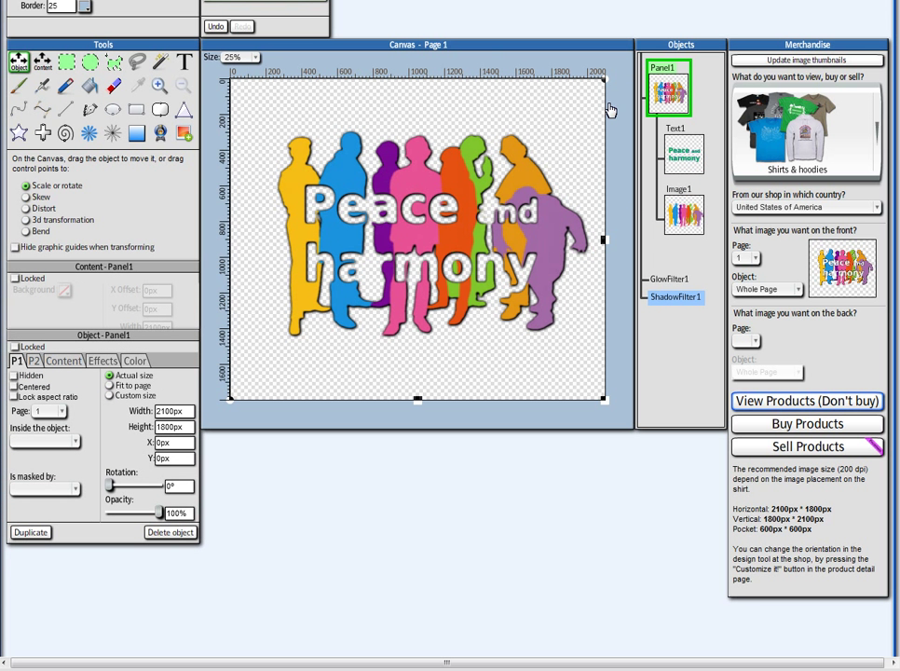
{"action": "left_click", "coordinate": [683, 160]}
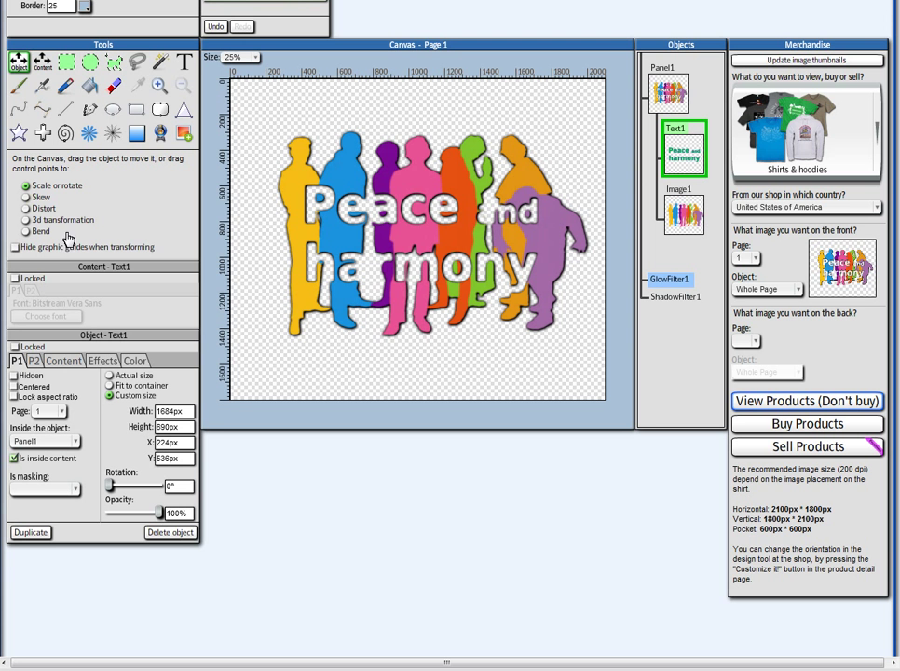
{"action": "left_click", "coordinate": [684, 216]}
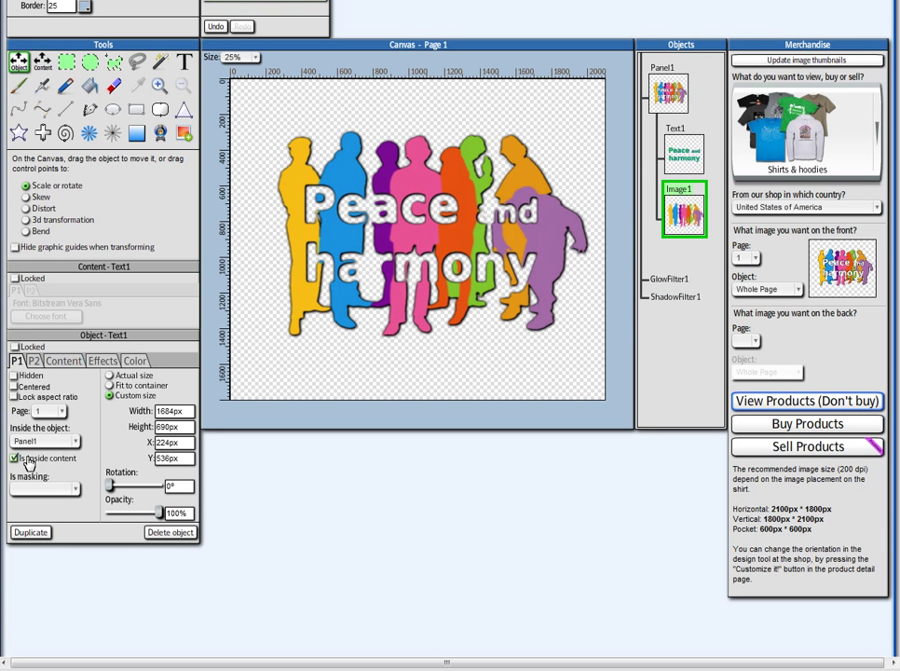
{"action": "left_click", "coordinate": [669, 93]}
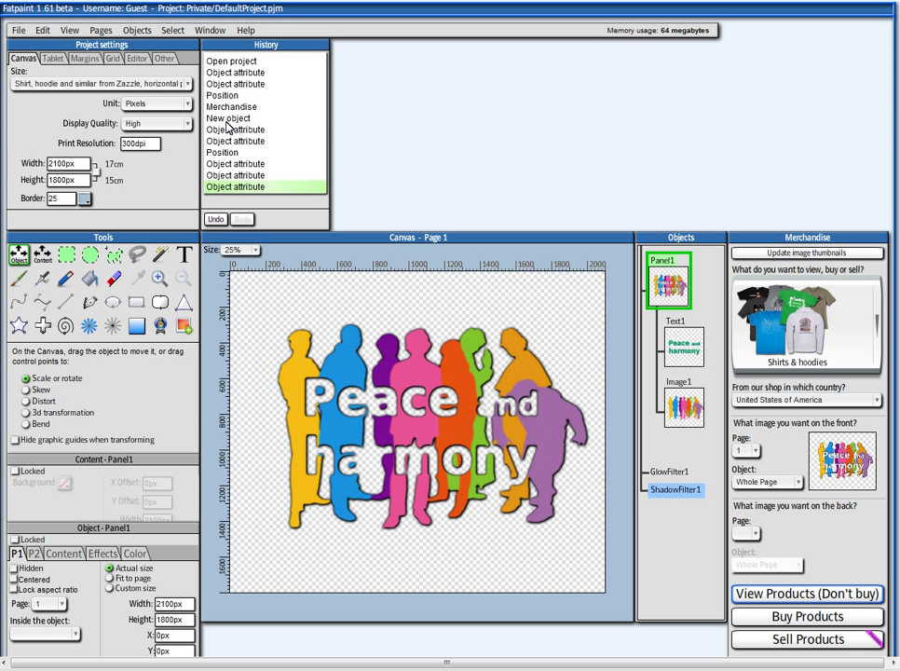
- Undo in History back to the Merchandise step, removing Panel1 and its shadow
{"action": "left_click", "coordinate": [228, 119]}
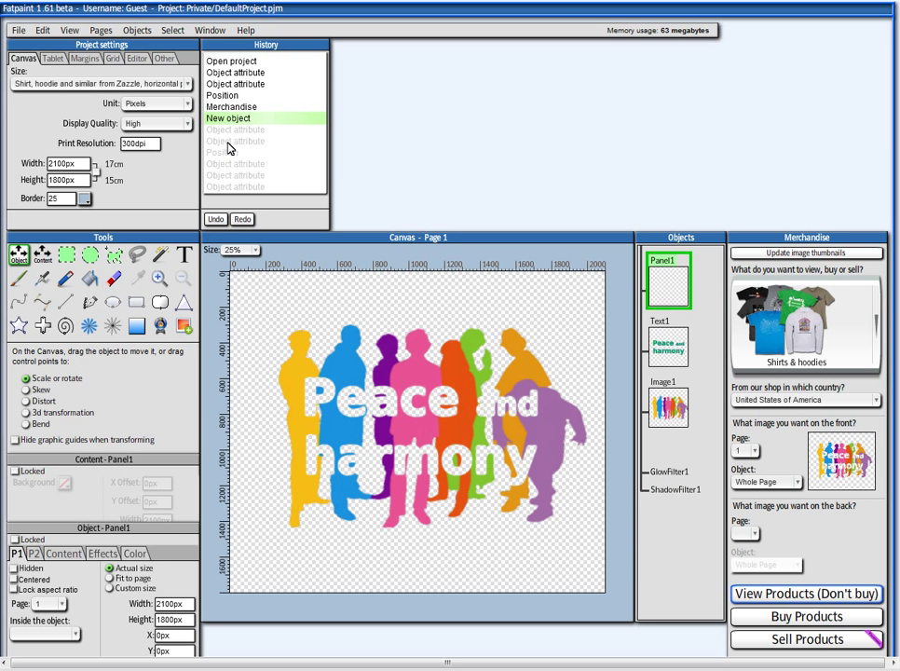
{"action": "left_click", "coordinate": [229, 106]}
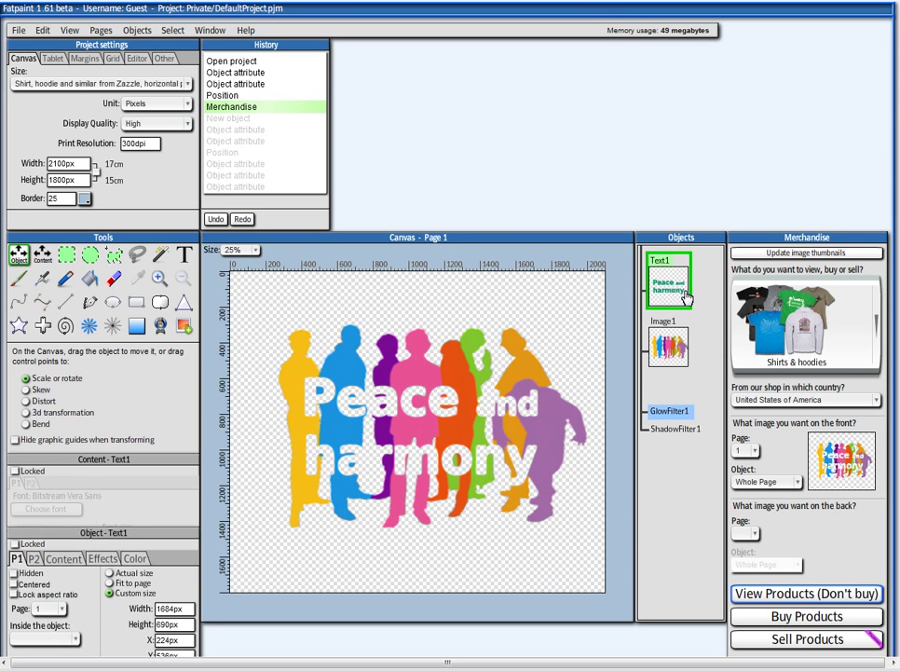
{"action": "scroll", "coordinate": [396, 427], "scroll_direction": "down", "scroll_amount": 3}
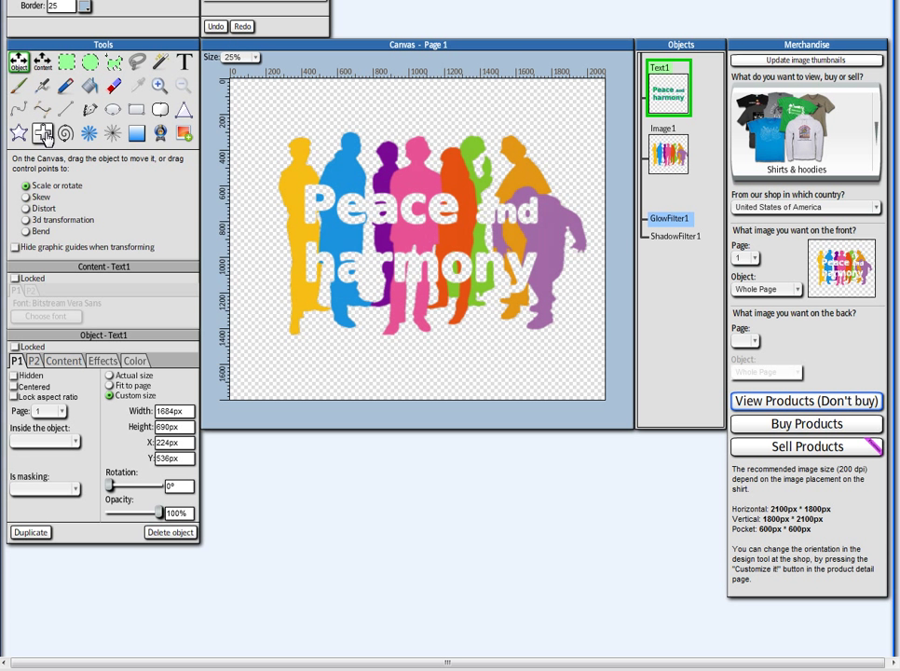
- Copy the whole letter-cut design into a new image object, Image2
{"action": "left_click", "coordinate": [66, 62]}
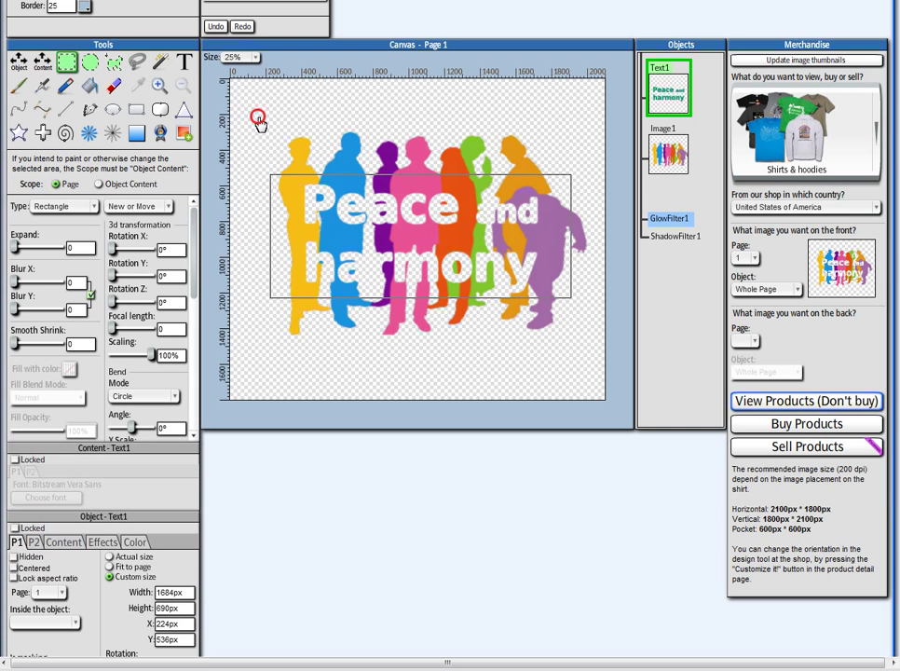
{"action": "left_click_drag", "start_coordinate": [257, 117], "coordinate": [593, 342]}
{"action": "left_click", "coordinate": [479, 143]}
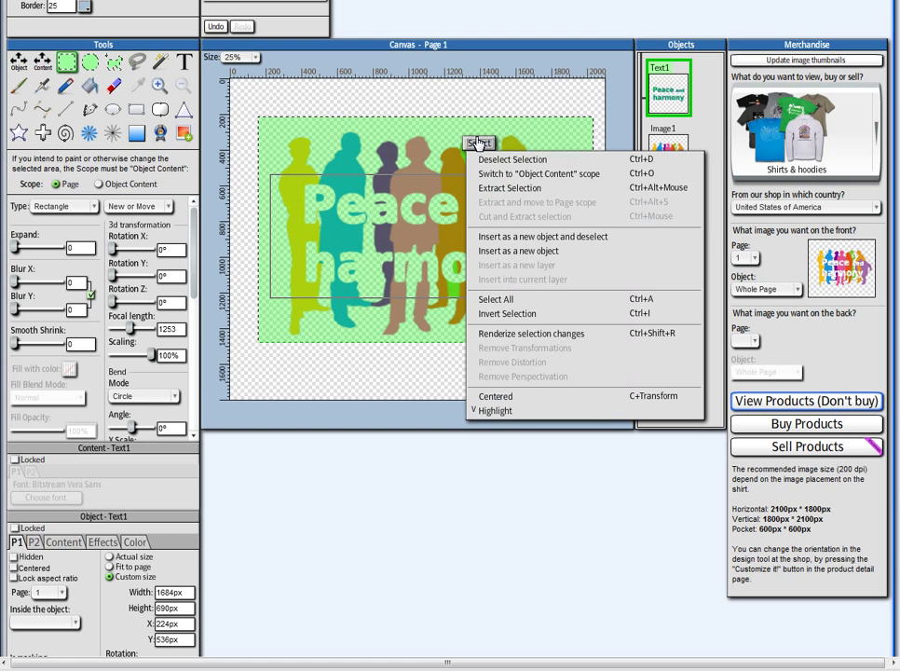
{"action": "left_click", "coordinate": [525, 238]}
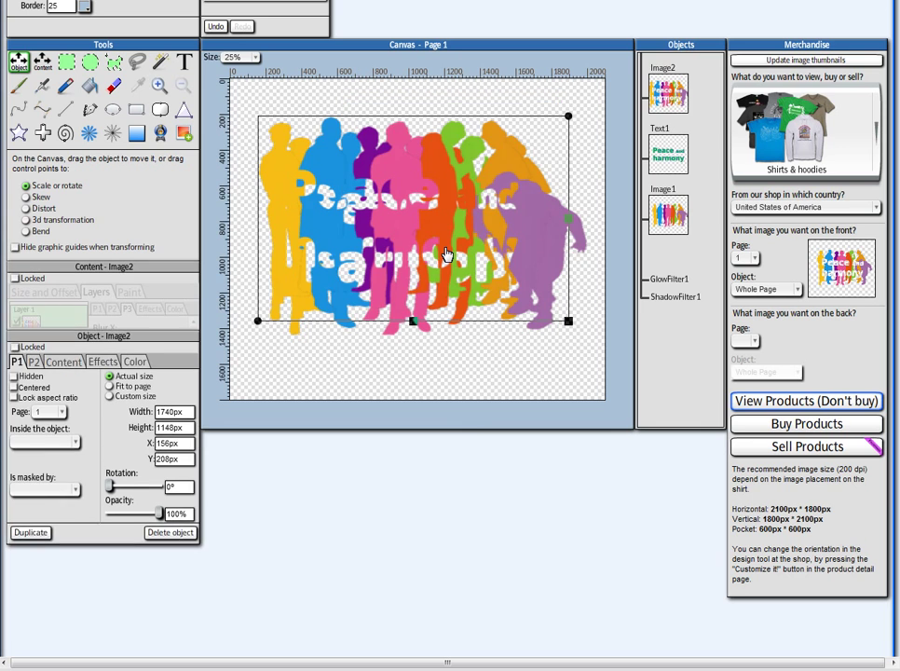
{"action": "mouse_move", "coordinate": [446, 253]}
{"action": "left_mouse_down"}
{"action": "mouse_move", "coordinate": [436, 280]}
{"action": "mouse_move", "coordinate": [452, 285]}
{"action": "mouse_move", "coordinate": [457, 253]}
{"action": "left_mouse_up"}
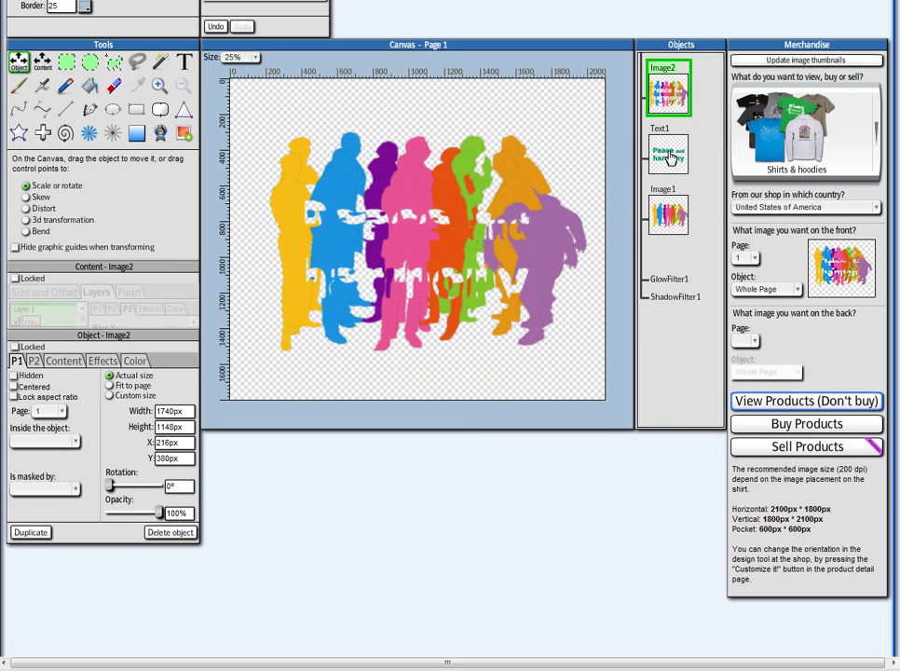
- Hide the original Text1 and Image1 objects
{"action": "left_click", "coordinate": [670, 154]}
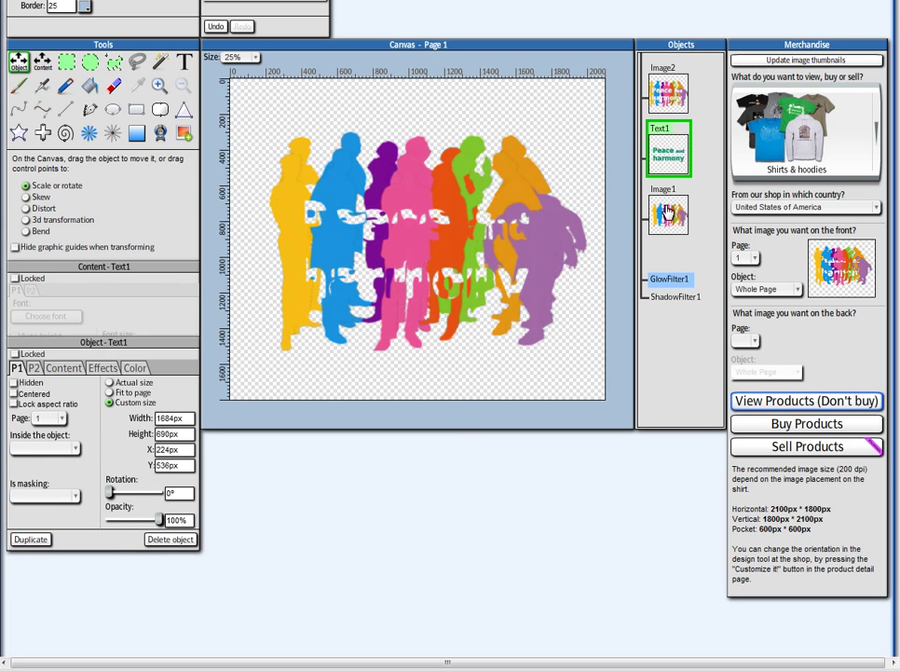
{"action": "mouse_move", "coordinate": [667, 164]}
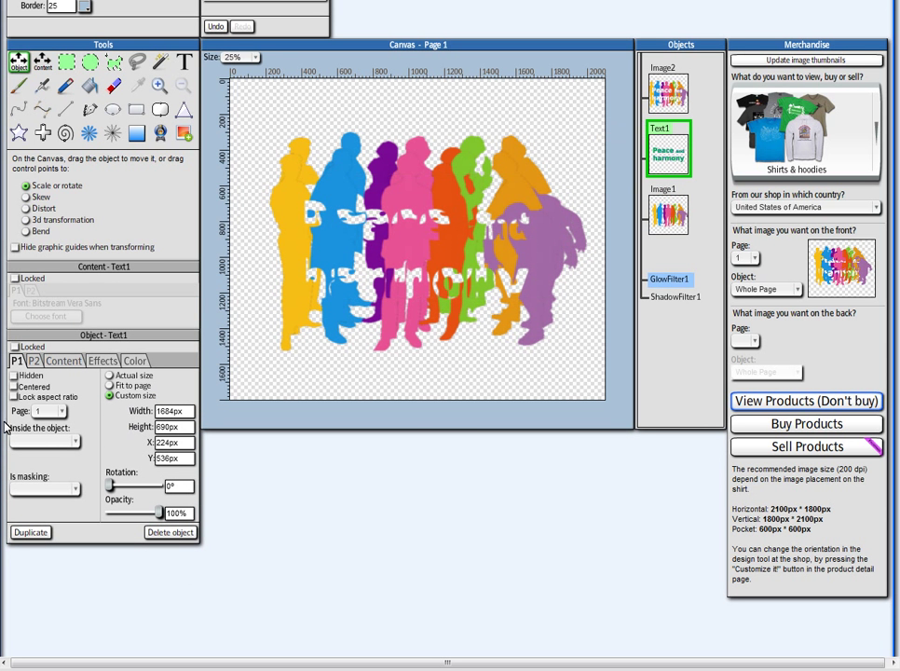
{"action": "left_click", "coordinate": [14, 376]}
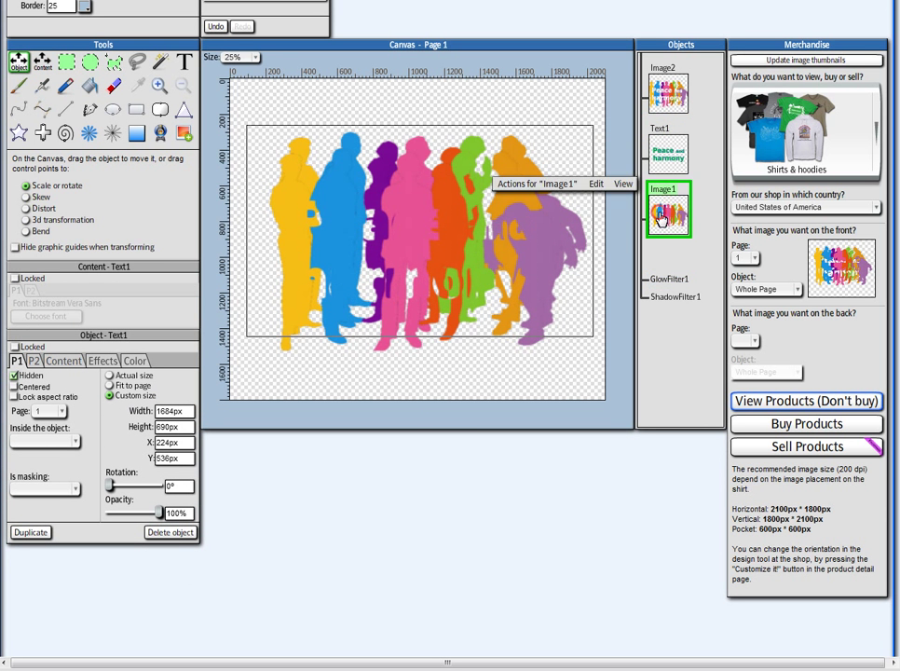
{"action": "left_click", "coordinate": [14, 377]}
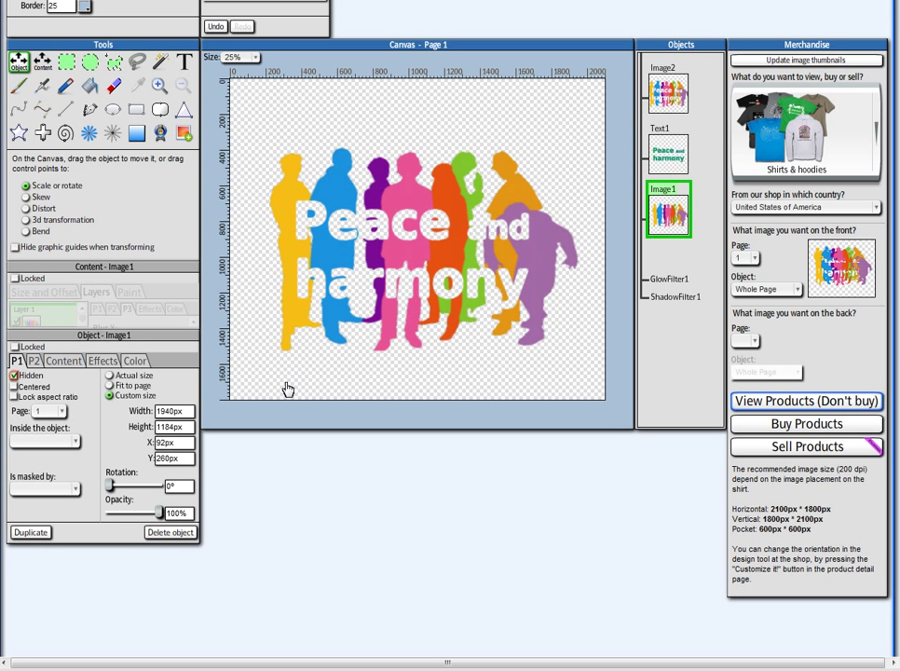
{"action": "left_click", "coordinate": [668, 90]}
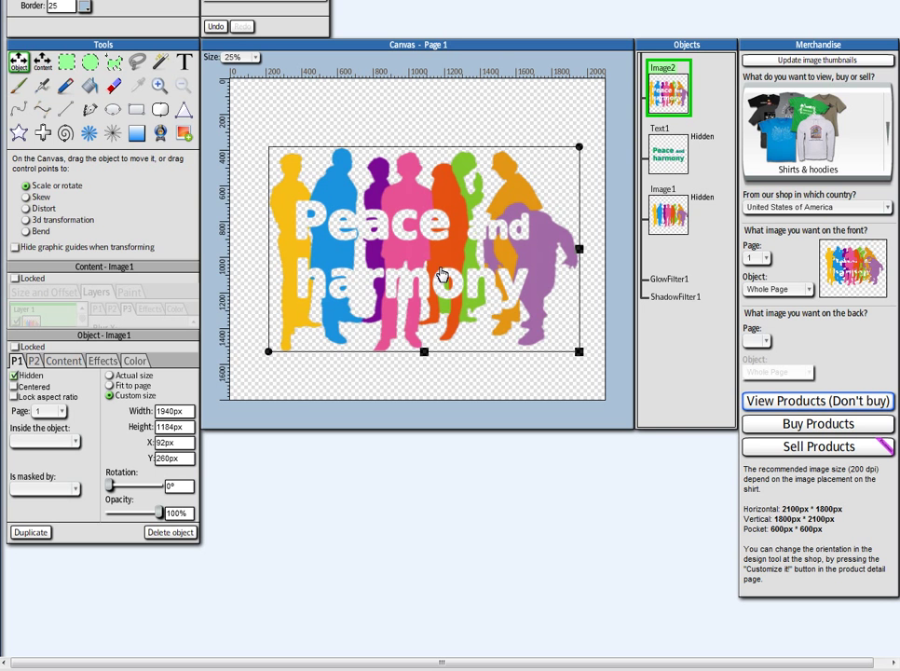
- Position Image2, give it the ShadowFilter1 drop shadow, and preview it on products
{"action": "left_click_drag", "start_coordinate": [429, 226], "coordinate": [433, 202]}
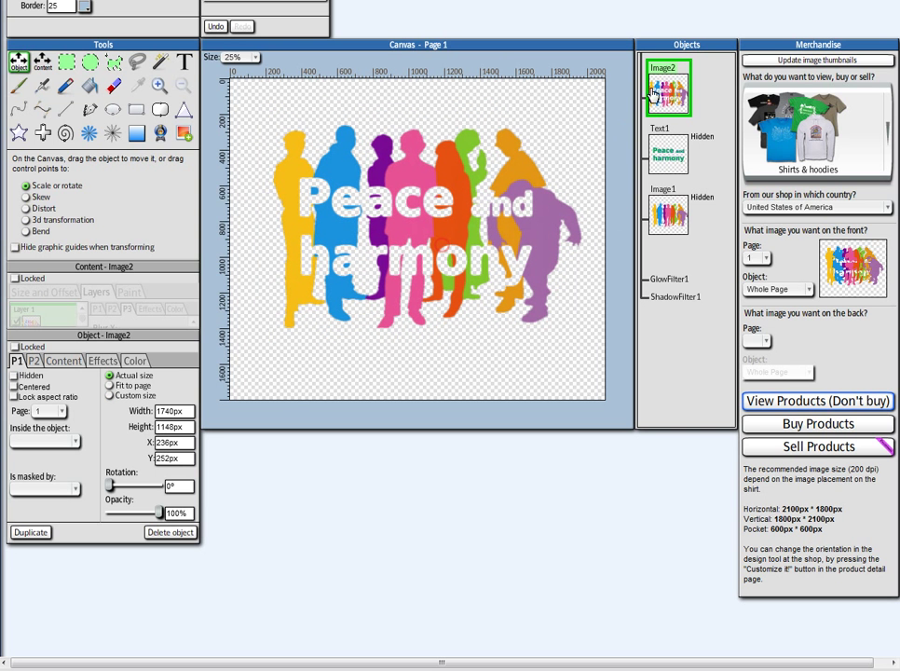
{"action": "left_click_drag", "start_coordinate": [313, 174], "coordinate": [310, 176]}
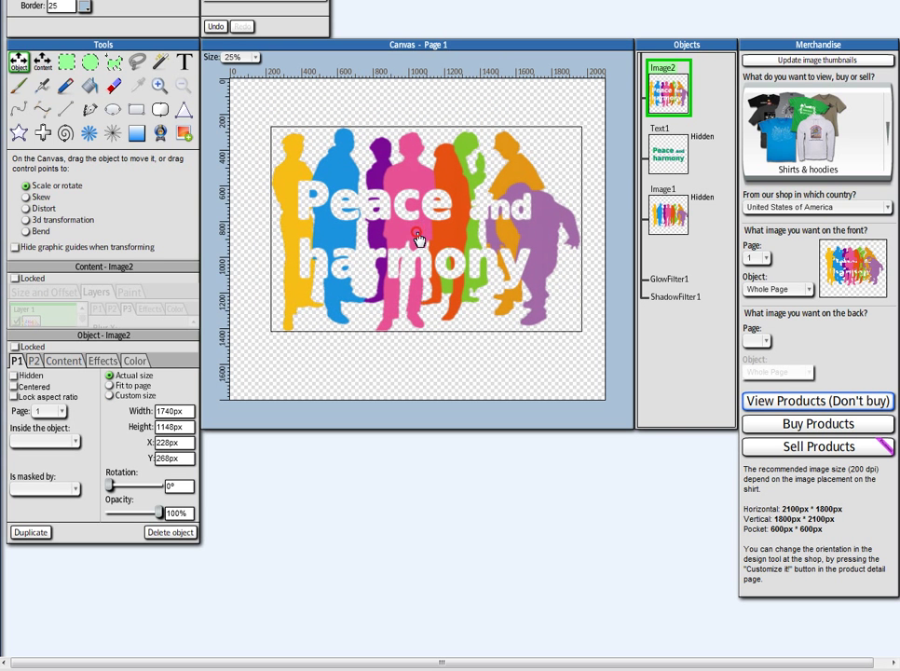
{"action": "left_click", "coordinate": [103, 361]}
{"action": "left_click", "coordinate": [56, 385]}
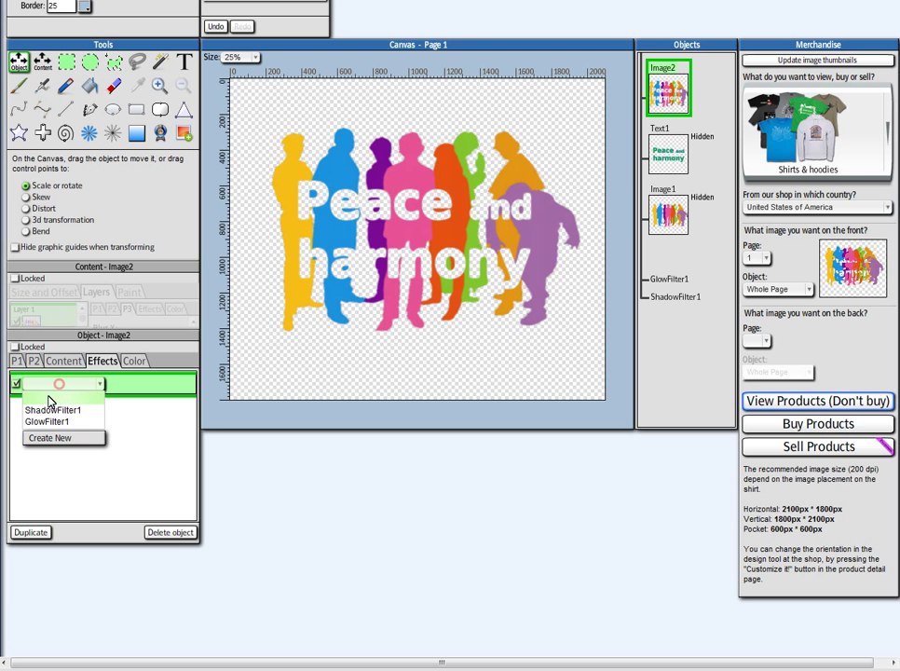
{"action": "left_click", "coordinate": [42, 410]}
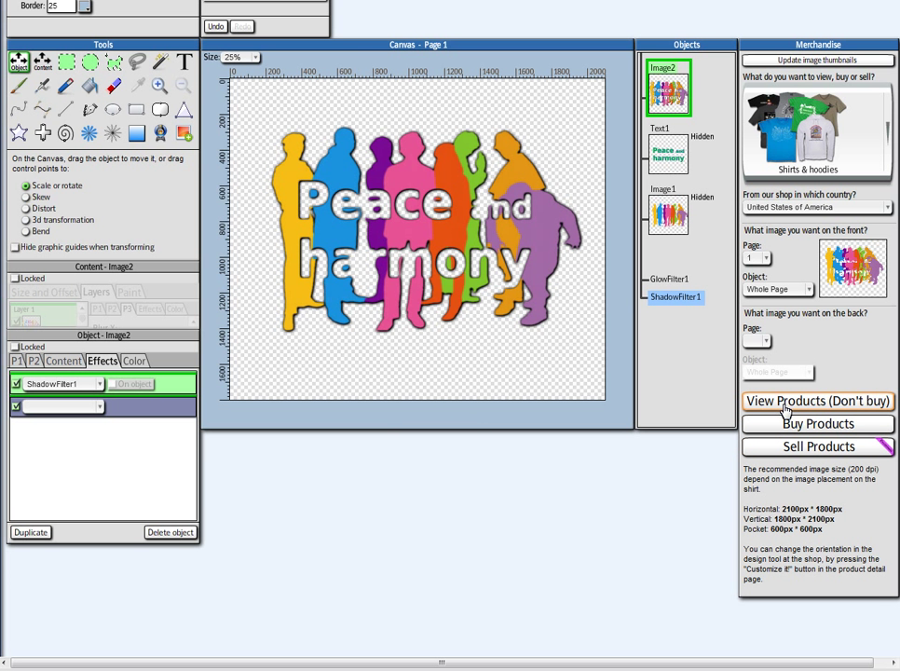
{"action": "left_click", "coordinate": [785, 407]}
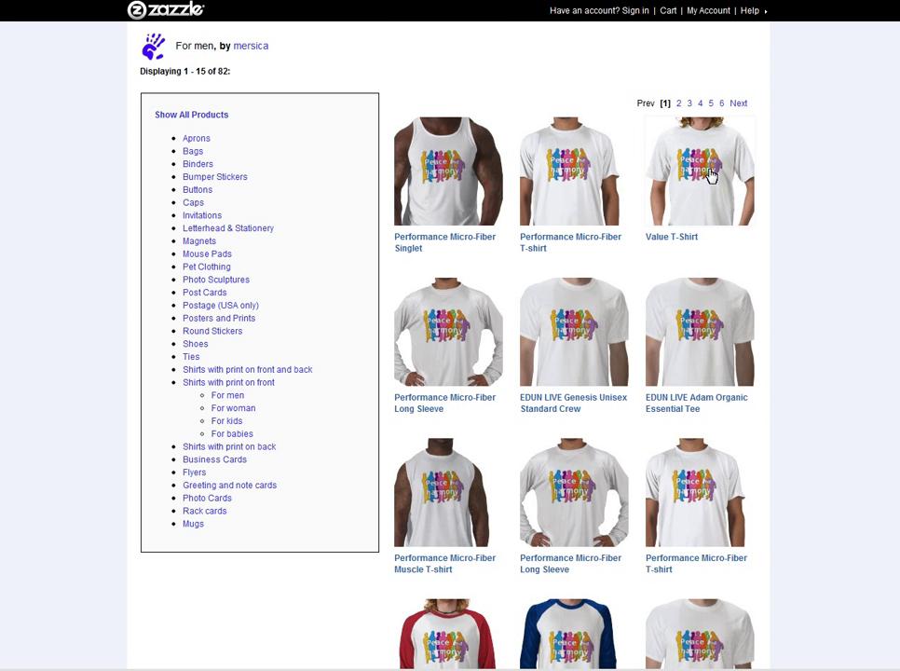
- View an enlarged preview of the $12.95 Value T-Shirt on a model, then close it
{"action": "left_click", "coordinate": [712, 176]}
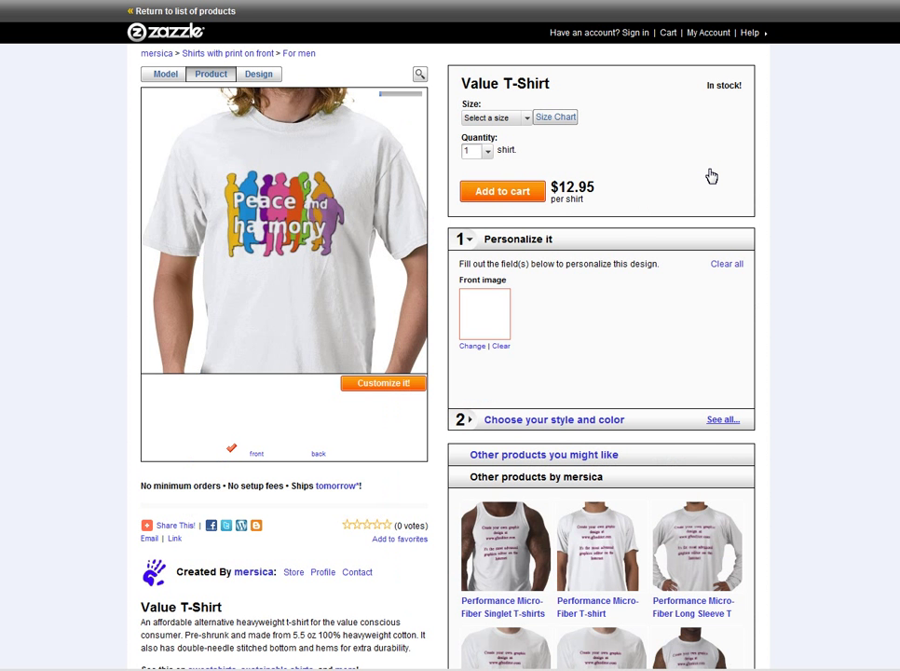
{"action": "left_click", "coordinate": [174, 75]}
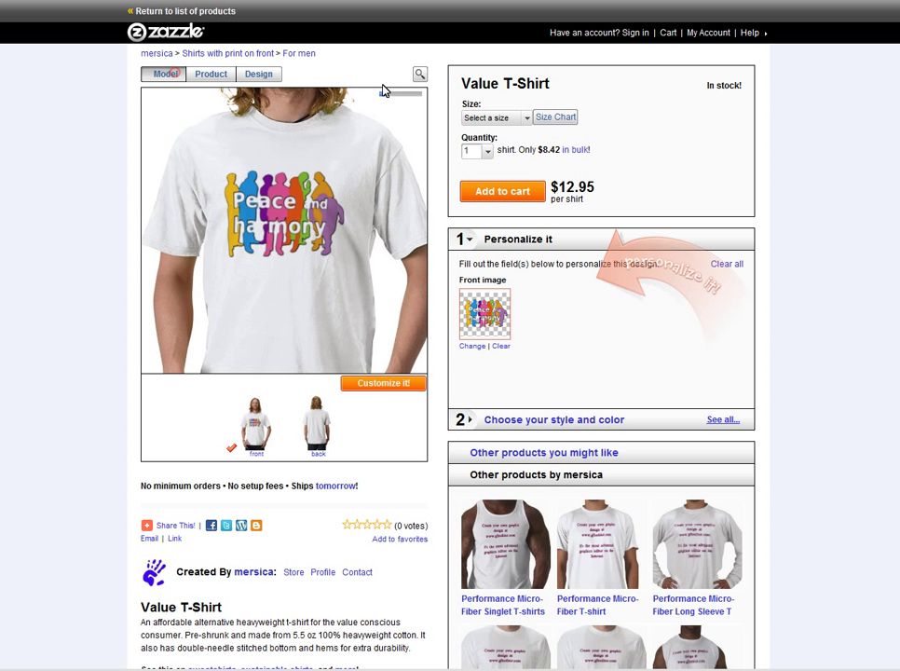
{"action": "left_click", "coordinate": [420, 74]}
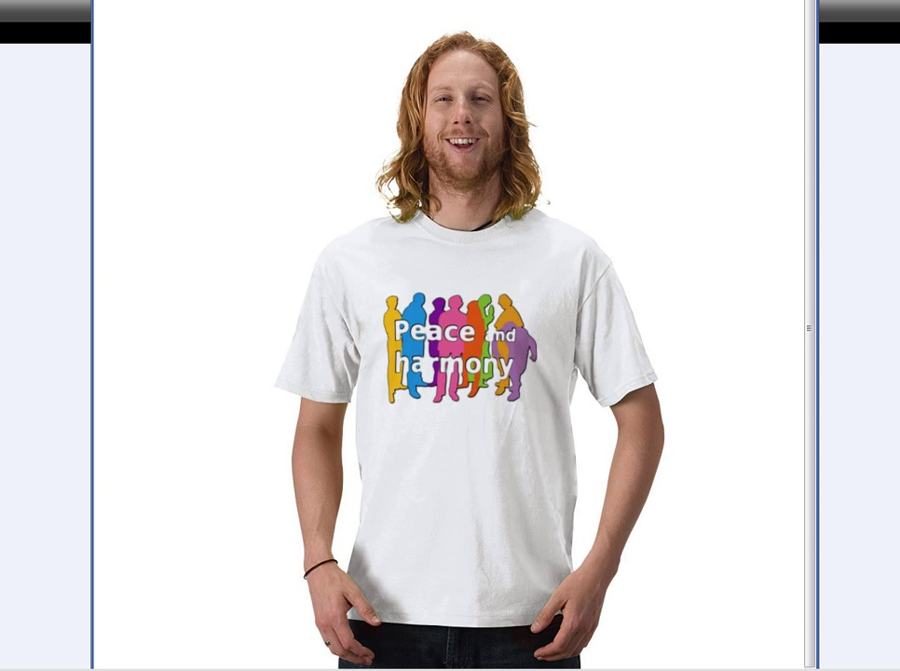
{"action": "left_click", "coordinate": [438, 47]}
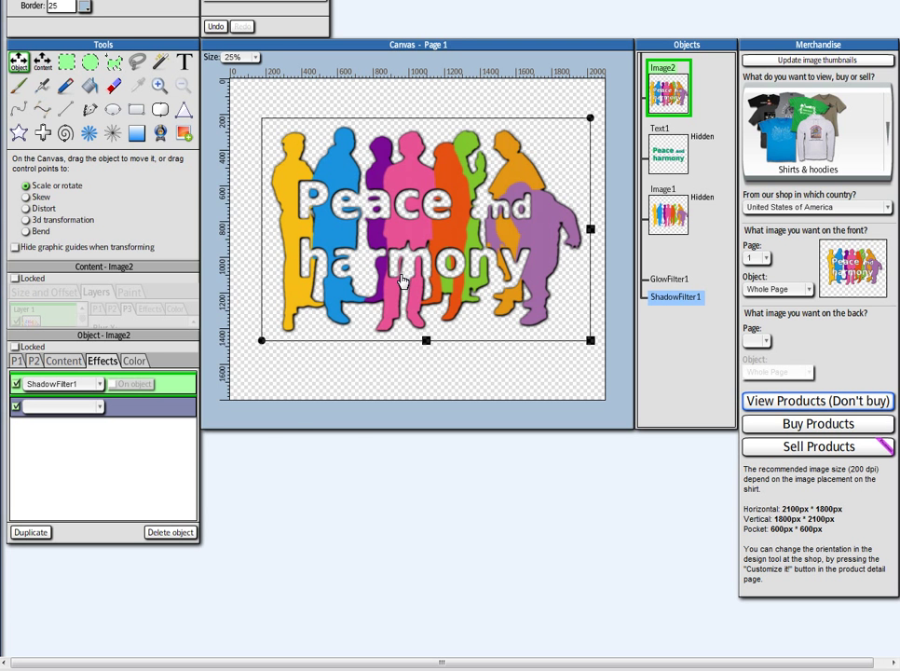
- Show the P1 position and size properties of the merged Image2 in the Object panel
{"action": "scroll", "coordinate": [424, 403], "scroll_direction": "up", "scroll_amount": 3}
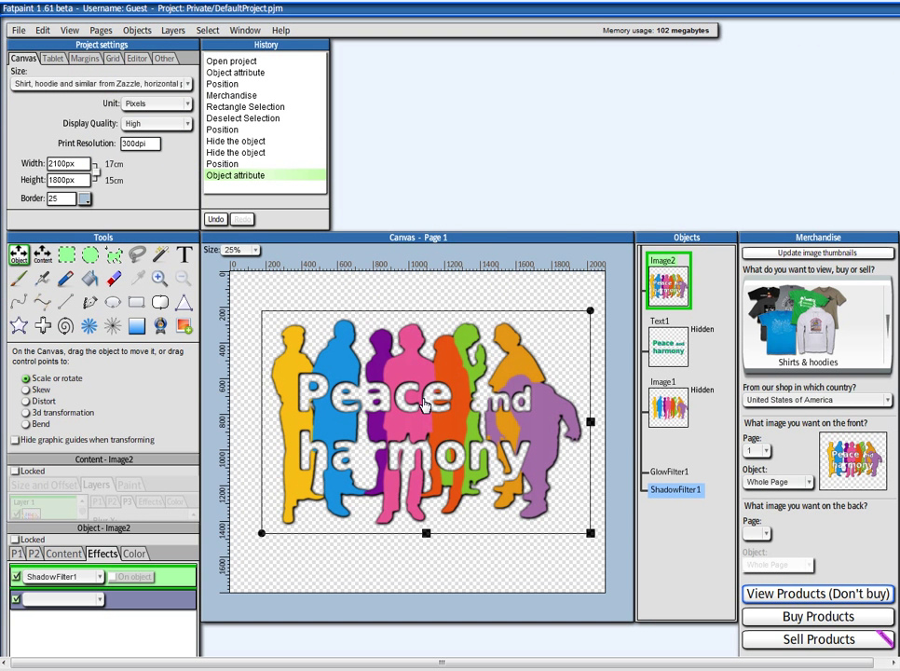
{"action": "scroll", "coordinate": [424, 404], "scroll_direction": "down", "scroll_amount": 3}
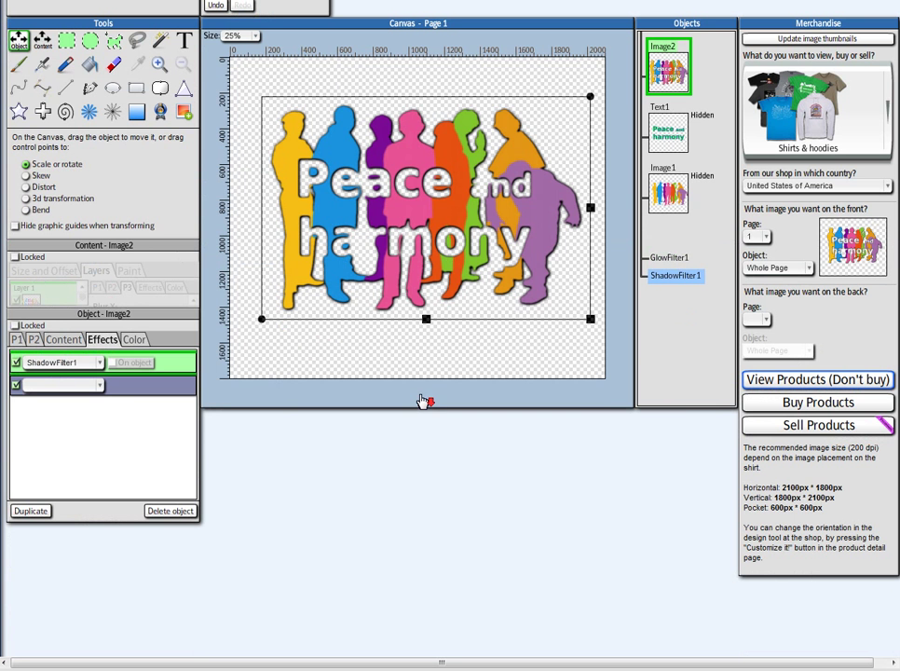
{"action": "left_click", "coordinate": [17, 340]}
{"action": "scroll", "coordinate": [412, 415], "scroll_direction": "up", "scroll_amount": 3}
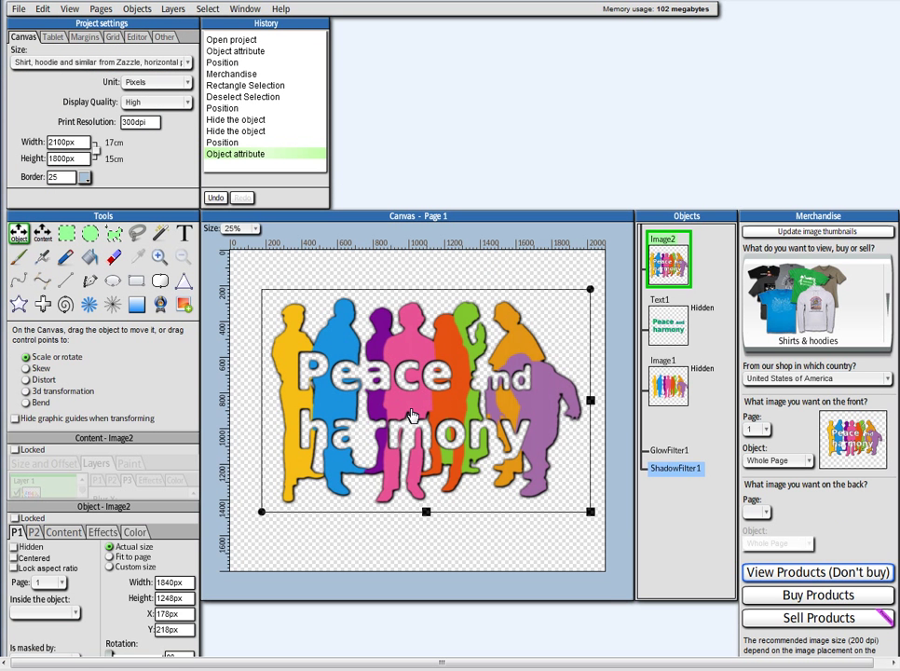